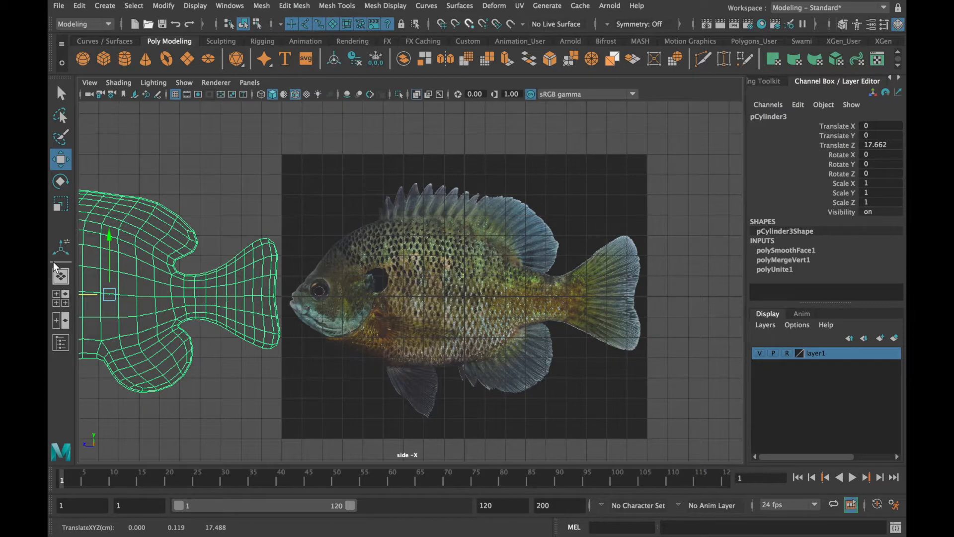
# Show the fish model in a full perspective view and open the UV Editor, keeping the model in sight
pyautogui.press('space')
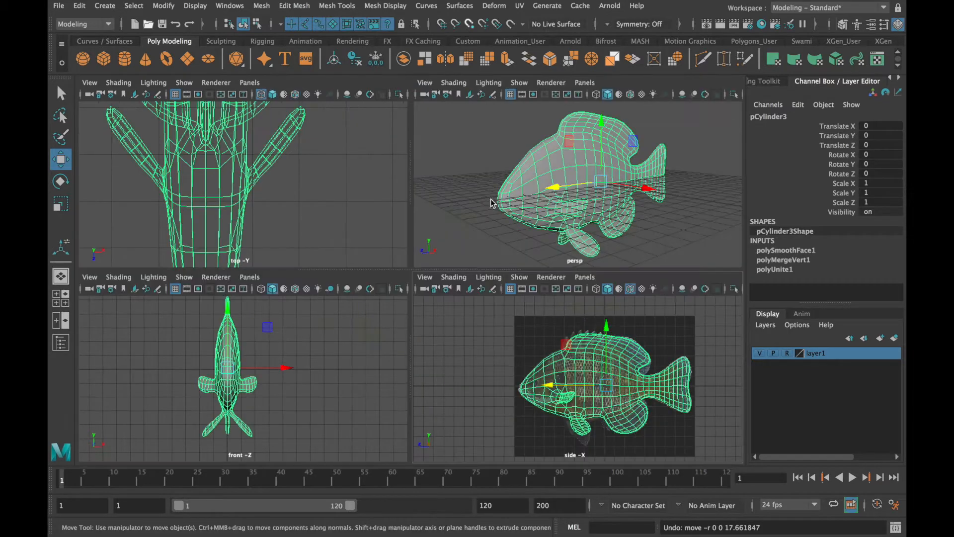
pyautogui.press('space')
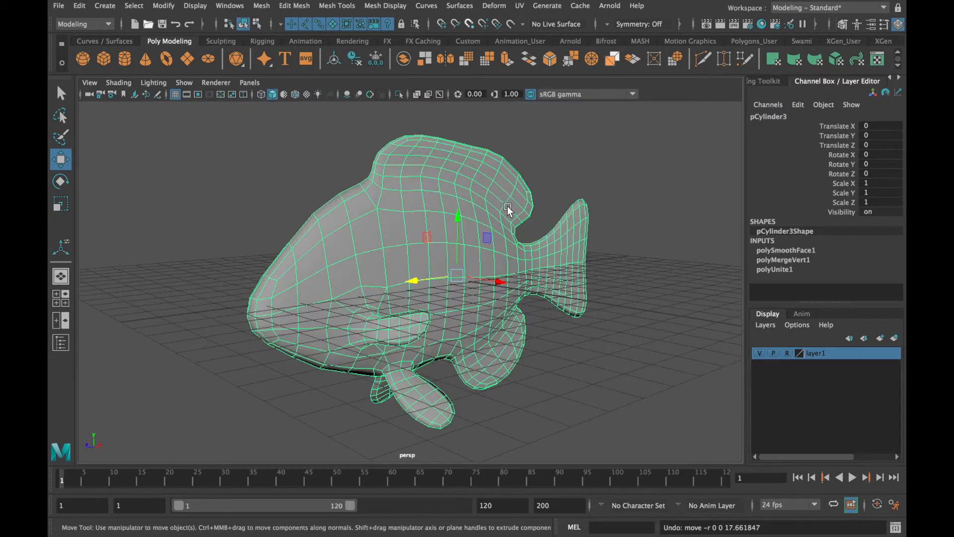
pyautogui.click(522, 7)
pyautogui.click(532, 24)
pyautogui.moveTo(153, 23); pyautogui.dragTo(328, 351)
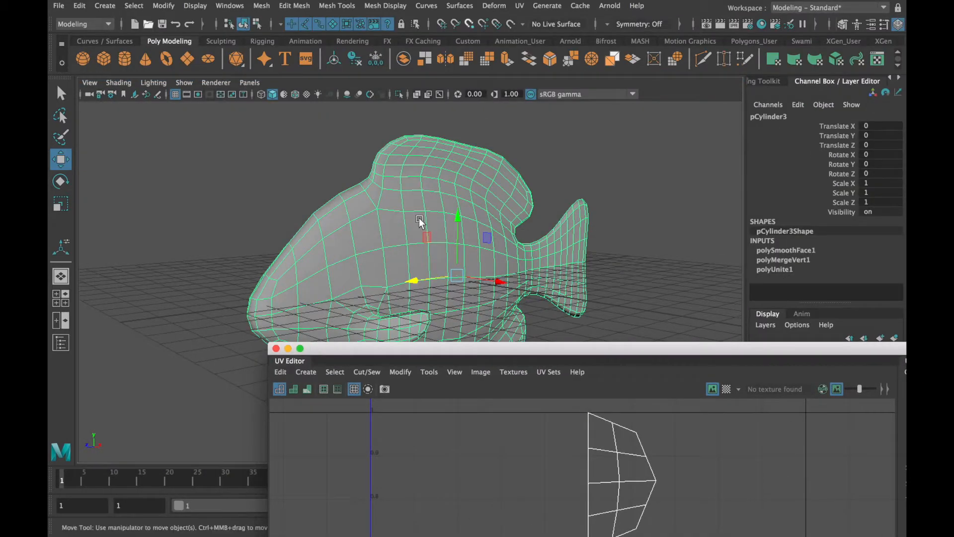
# Open Hypershade and create a new Lambert material
pyautogui.click(762, 24)
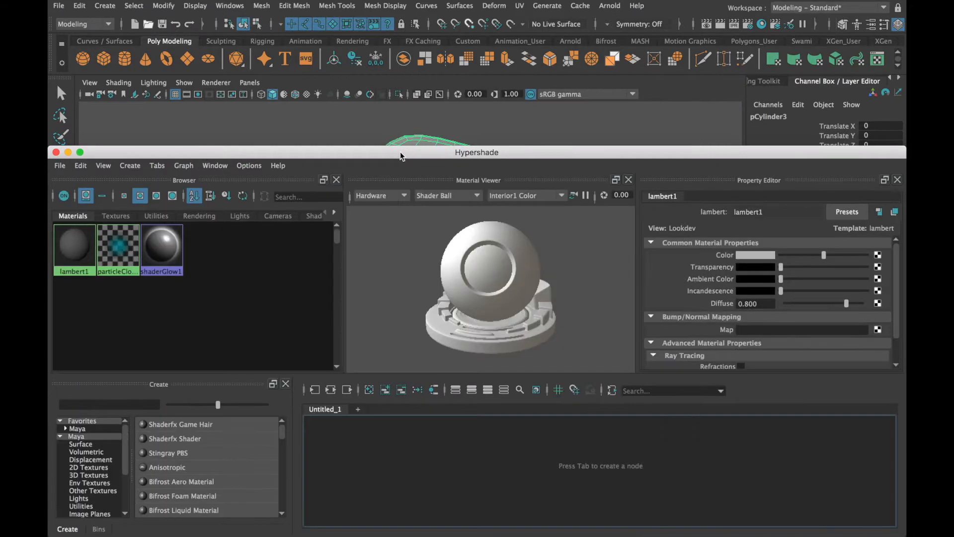
pyautogui.moveTo(399, 155); pyautogui.dragTo(472, 73)
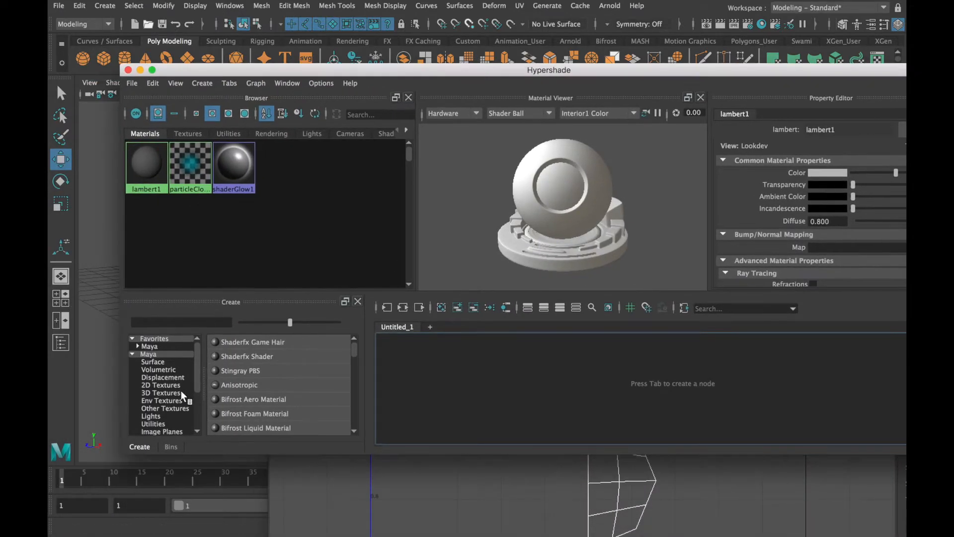
pyautogui.scroll(-3, 257, 397)
pyautogui.click(242, 399)
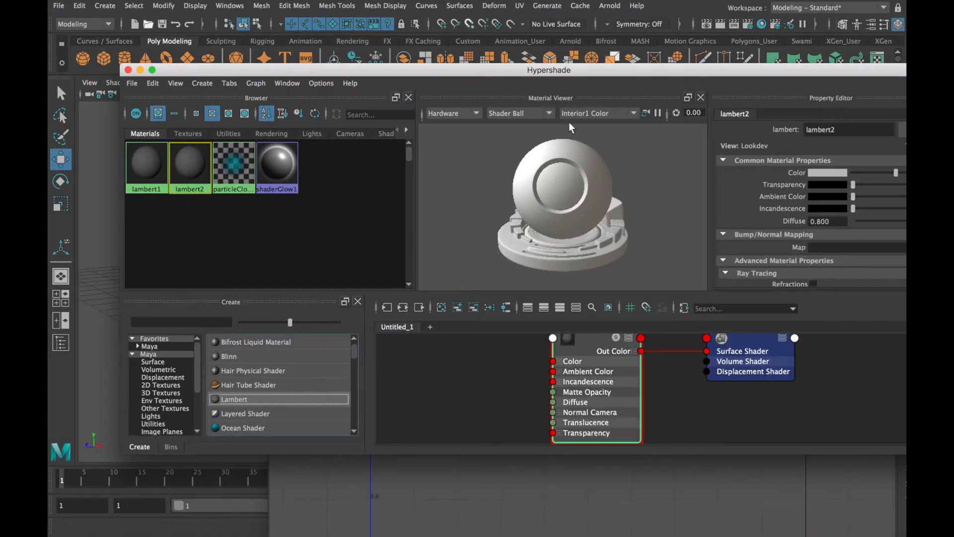
# Connect a File texture to the Lambert's color and load Bluegill_Lepomis_macrochirus_Spawning_Male_5-26-13 (1).jpg
pyautogui.moveTo(660, 74); pyautogui.dragTo(397, 154)
pyautogui.click(699, 253)
pyautogui.click(427, 279)
pyautogui.click(699, 268)
pyautogui.click(336, 211)
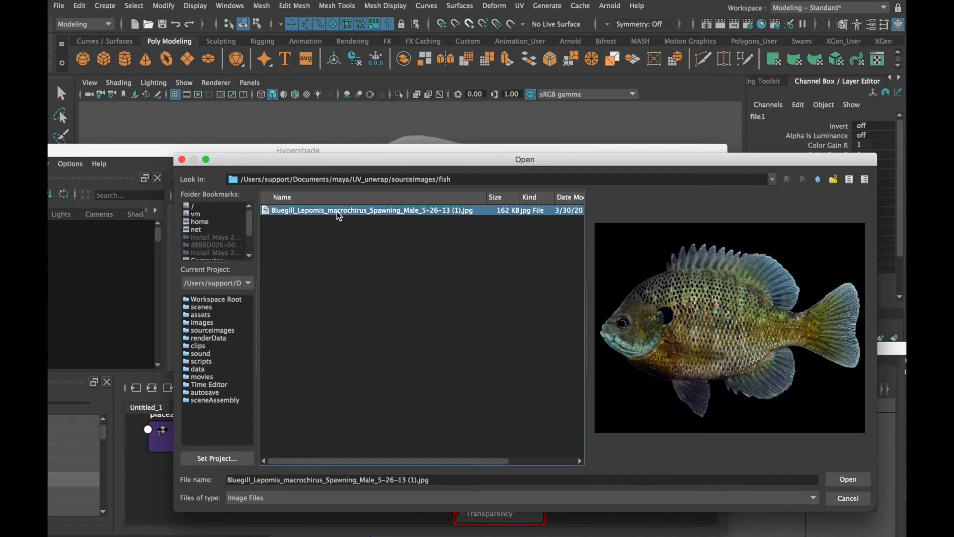
pyautogui.click(848, 479)
# Assign the textured Lambert to the fish, turn on textured display and close Hypershade
pyautogui.moveTo(436, 160); pyautogui.dragTo(666, 297)
pyautogui.moveTo(173, 382); pyautogui.dragTo(326, 250)
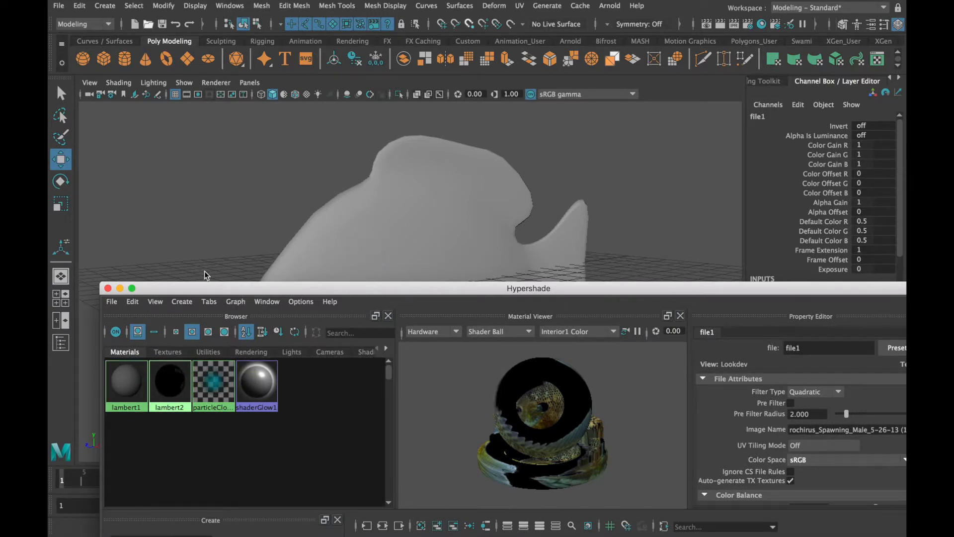
pyautogui.click(171, 233)
pyautogui.press('6')
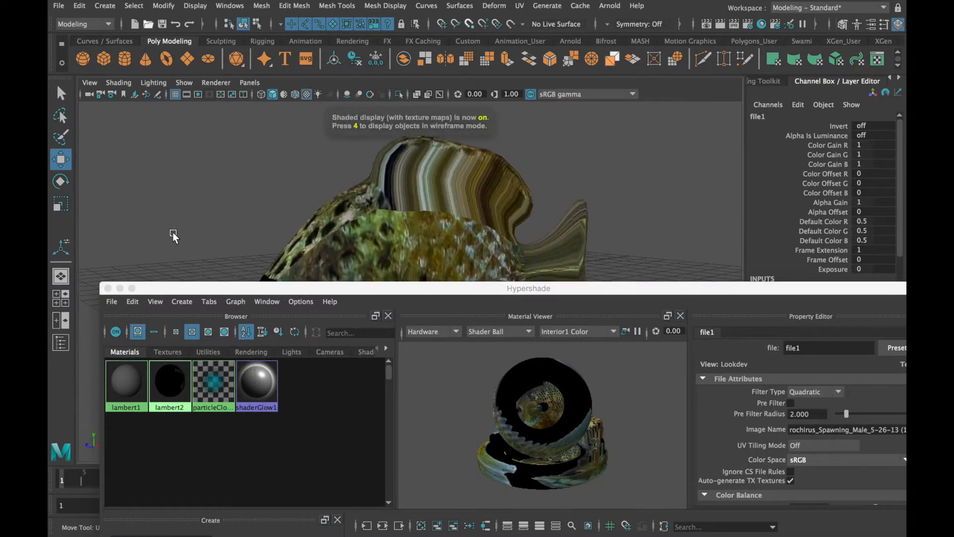
pyautogui.click(108, 288)
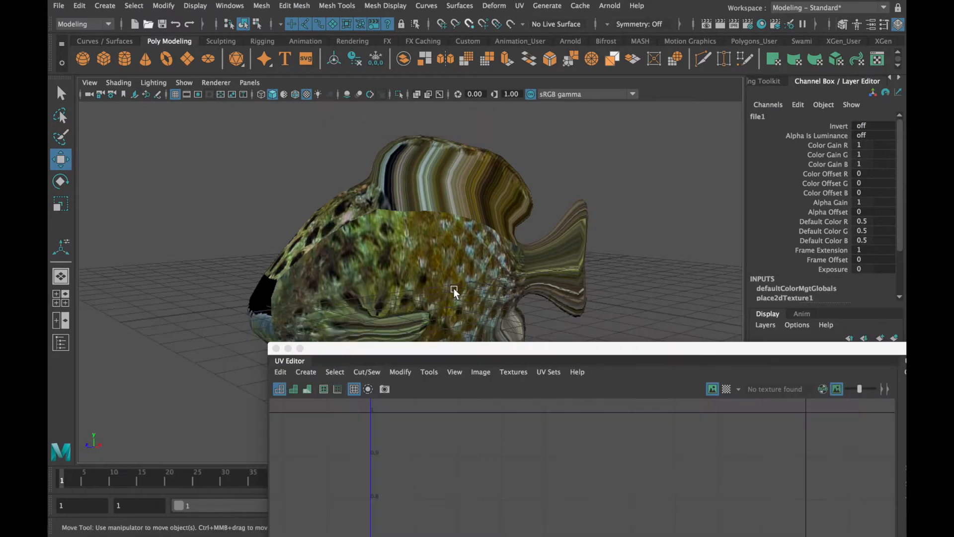
# Select the fish, bring its UVs into view over the bluegill picture and dim the UV Editor's background image
pyautogui.keyDown('alt'); pyautogui.moveTo(466, 305); pyautogui.dragTo(613, 209); pyautogui.keyUp('alt')
pyautogui.click(441, 231)
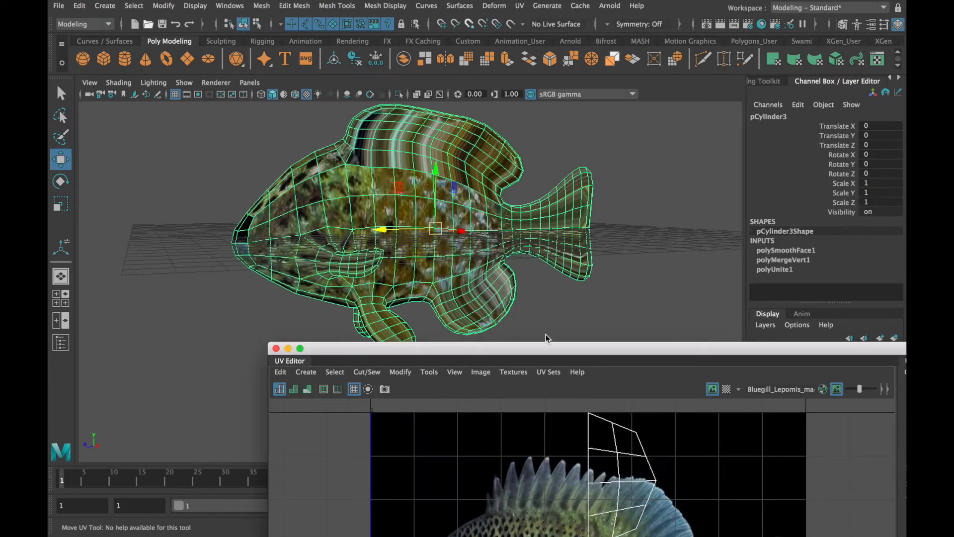
pyautogui.moveTo(554, 354); pyautogui.dragTo(385, 84)
pyautogui.scroll(-3, 491, 330)
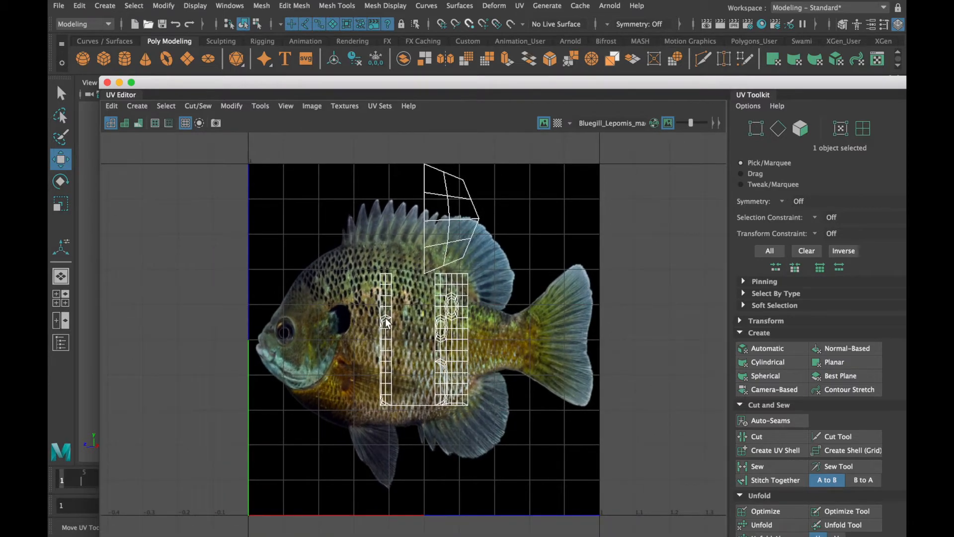
pyautogui.click(543, 123)
pyautogui.click(544, 122)
pyautogui.moveTo(691, 125)
pyautogui.mouseDown()
pyautogui.moveTo(668, 125)
pyautogui.moveTo(691, 128)
pyautogui.mouseUp()
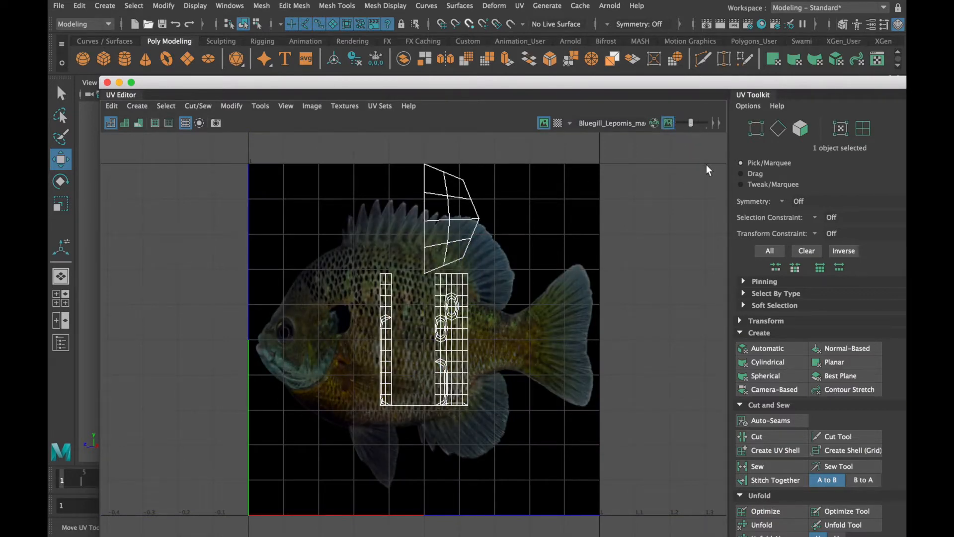
# Minimize the UV Editor, switch to a full side view and select the fish mesh
pyautogui.moveTo(471, 90); pyautogui.dragTo(640, 252)
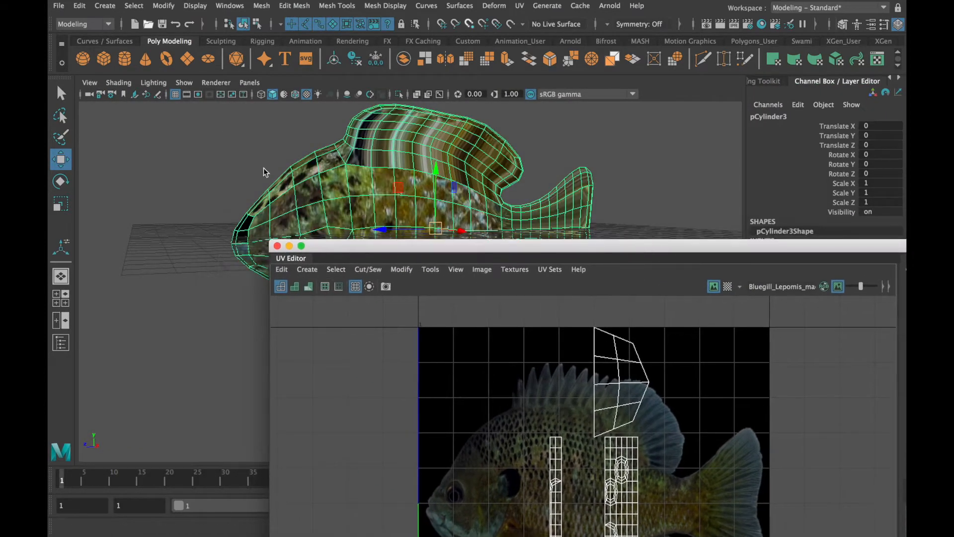
pyautogui.click(289, 246)
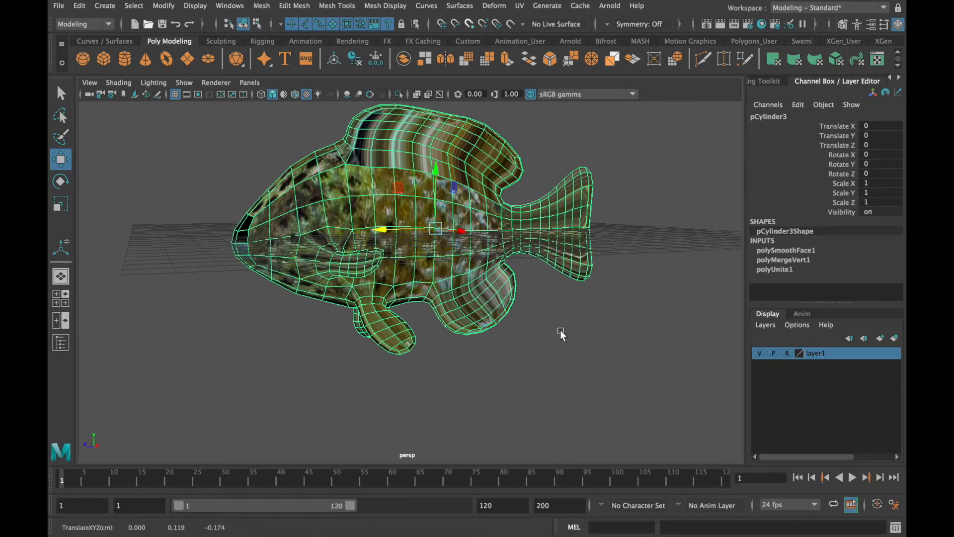
pyautogui.click(559, 329)
pyautogui.press('space')
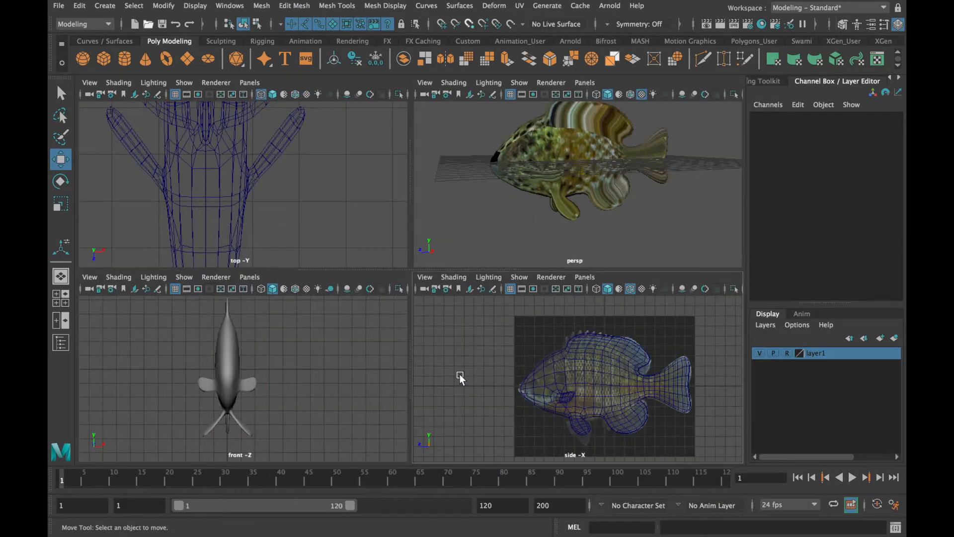
pyautogui.press('space')
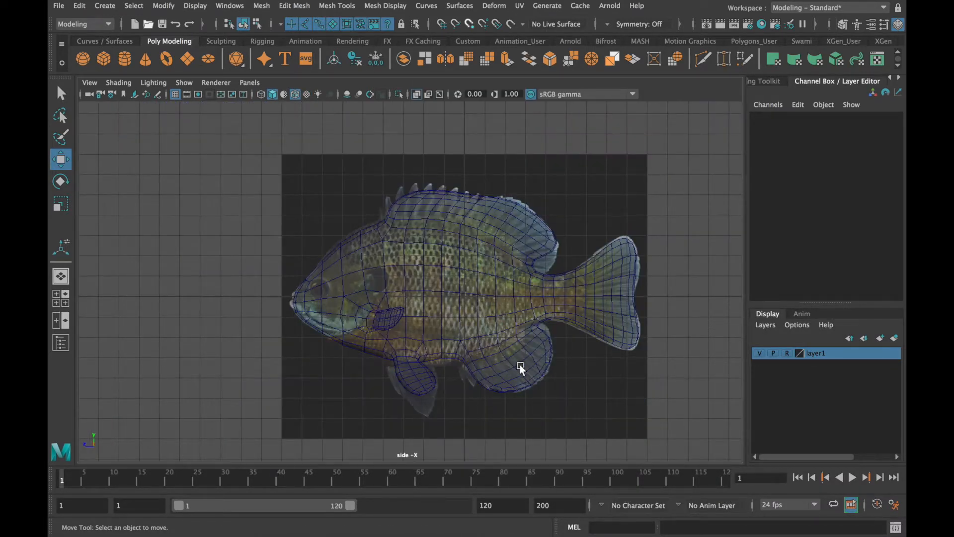
pyautogui.keyDown('alt'); pyautogui.moveTo(574, 371); pyautogui.dragTo(463, 338, button='middle'); pyautogui.keyUp('alt')
pyautogui.click(391, 300)
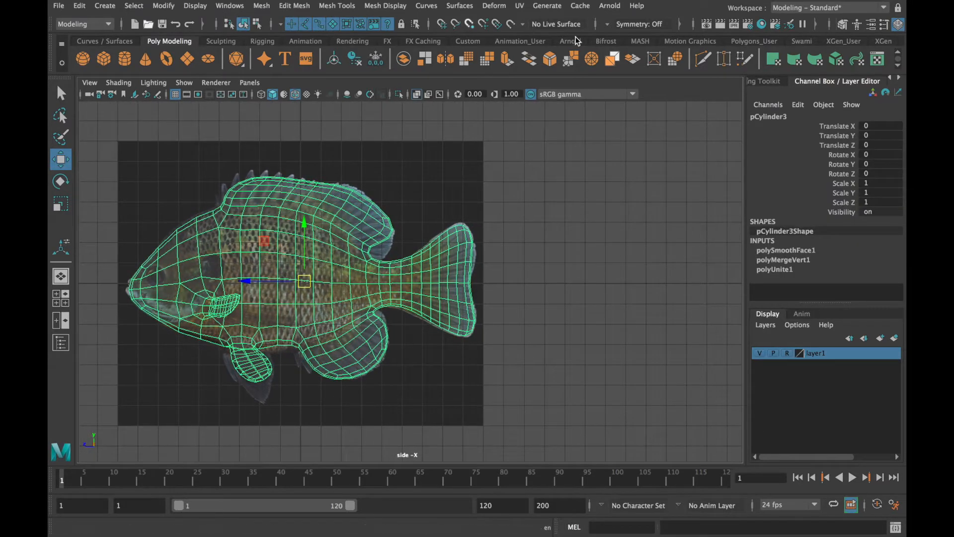
# Reopen the UV Editor and apply a Camera-Based UV projection to the fish from the side view
pyautogui.click(519, 6)
pyautogui.click(537, 28)
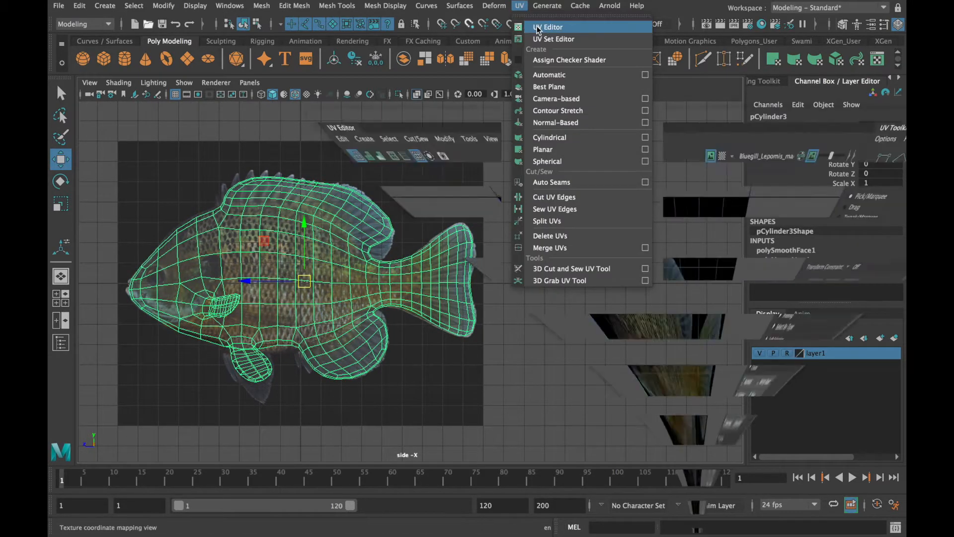
pyautogui.moveTo(617, 250); pyautogui.dragTo(527, 141)
pyautogui.click(98, 240)
pyautogui.click(151, 278)
pyautogui.moveTo(635, 141); pyautogui.dragTo(559, 88)
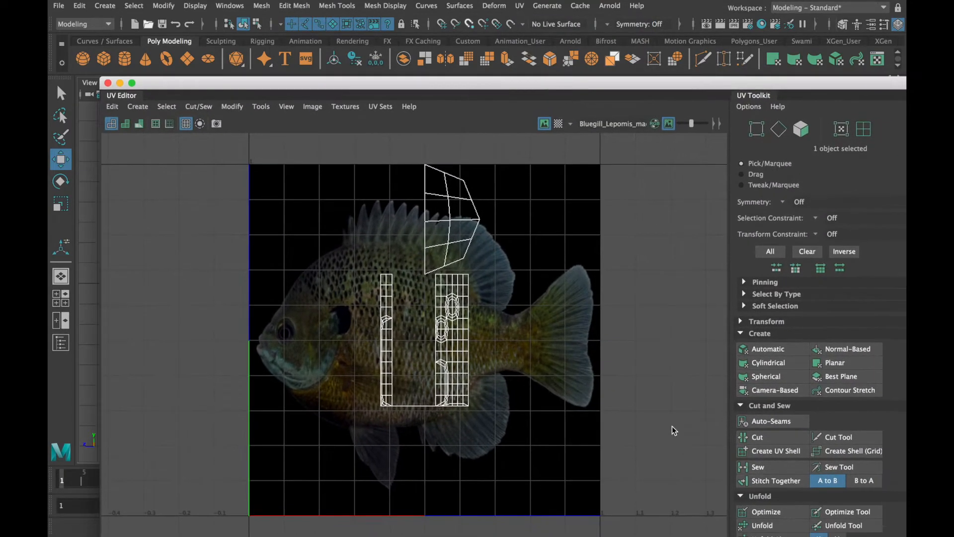
pyautogui.click(740, 406)
pyautogui.click(741, 418)
pyautogui.click(742, 441)
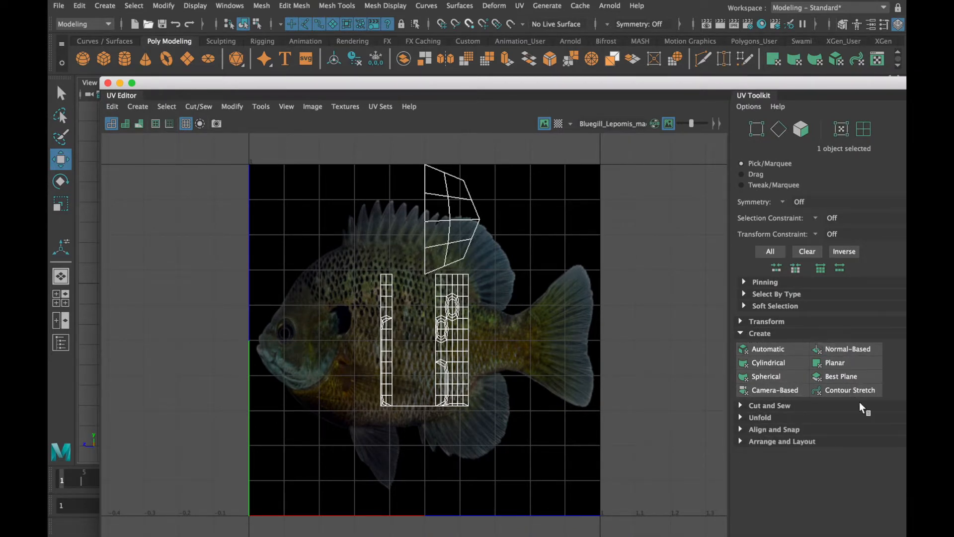
pyautogui.click(773, 391)
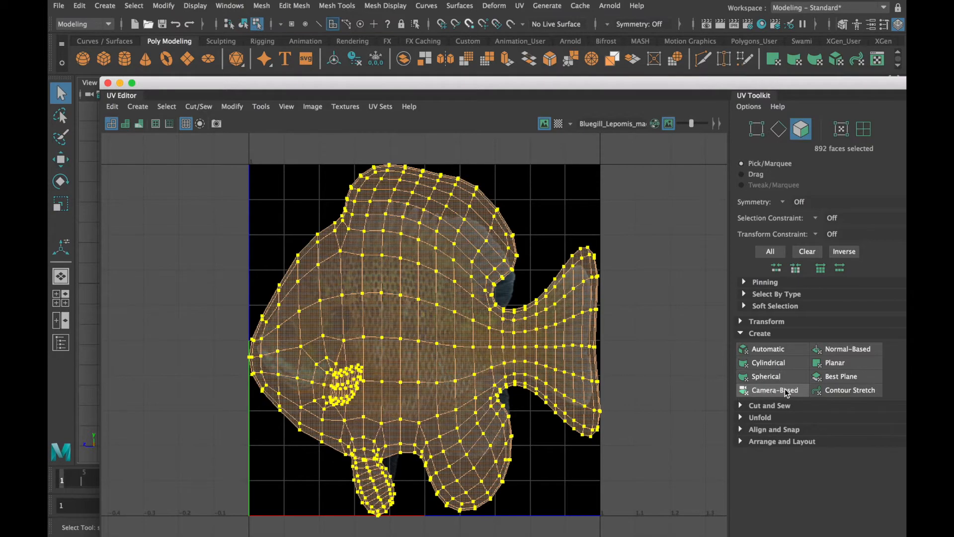
# Switch to UV selection, select all of the fish's UVs and turn off Soft Selection
pyautogui.moveTo(511, 83); pyautogui.dragTo(625, 85)
pyautogui.moveTo(559, 253); pyautogui.dragTo(607, 253, button='right')
pyautogui.moveTo(316, 161); pyautogui.dragTo(825, 529)
pyautogui.moveTo(717, 85); pyautogui.dragTo(574, 64)
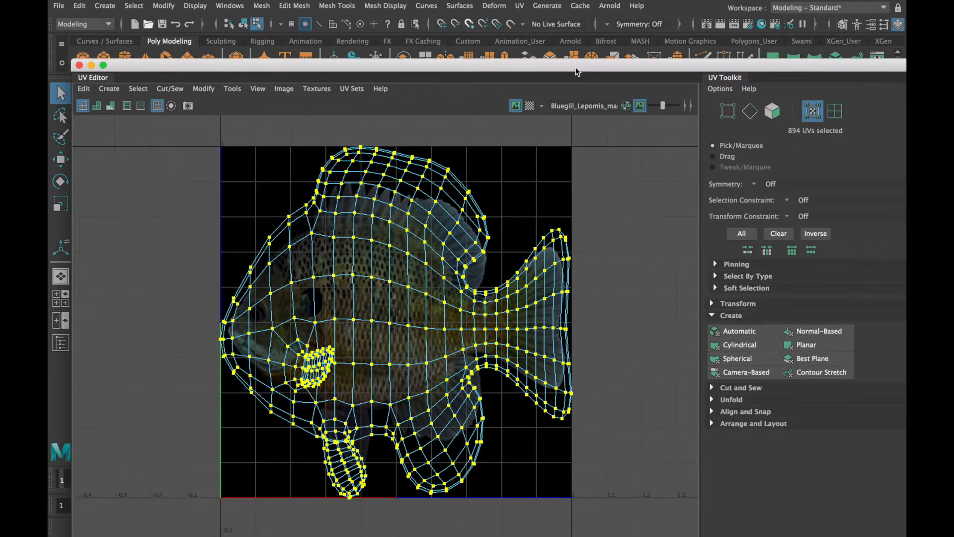
pyautogui.click(719, 288)
pyautogui.click(760, 302)
pyautogui.click(740, 291)
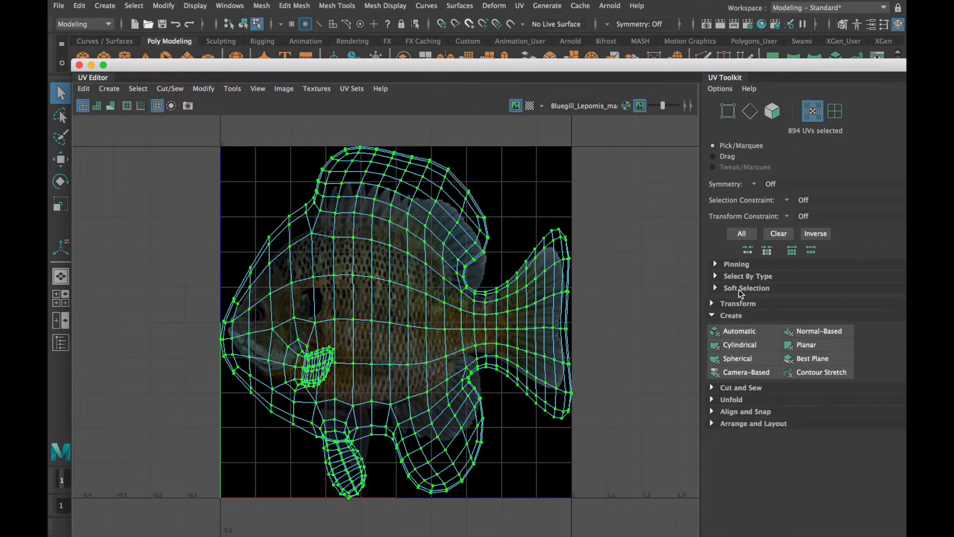
# Arrange the UV Editor beside a perspective view that shows the fish from its side
pyautogui.moveTo(357, 75); pyautogui.dragTo(649, 93)
pyautogui.keyDown('alt'); pyautogui.moveTo(309, 223); pyautogui.dragTo(273, 248, button='middle'); pyautogui.keyUp('alt')
pyautogui.moveTo(478, 91); pyautogui.dragTo(568, 89)
pyautogui.press('space')
pyautogui.press('space')
pyautogui.keyDown('alt'); pyautogui.moveTo(407, 234); pyautogui.dragTo(265, 284); pyautogui.keyUp('alt')
pyautogui.moveTo(678, 95); pyautogui.dragTo(612, 78)
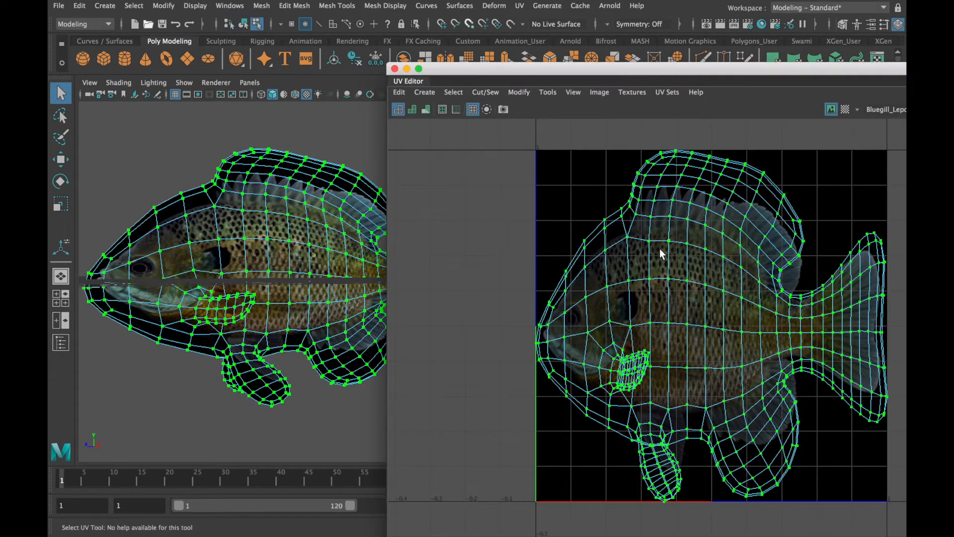
# Scale the fish's UVs down, mostly vertically, and nudge them upward to fit the bluegill picture
pyautogui.press('r')
pyautogui.moveTo(711, 235); pyautogui.dragTo(714, 271)
pyautogui.moveTo(803, 324); pyautogui.dragTo(795, 325)
pyautogui.press('w')
pyautogui.moveTo(712, 233); pyautogui.dragTo(712, 229)
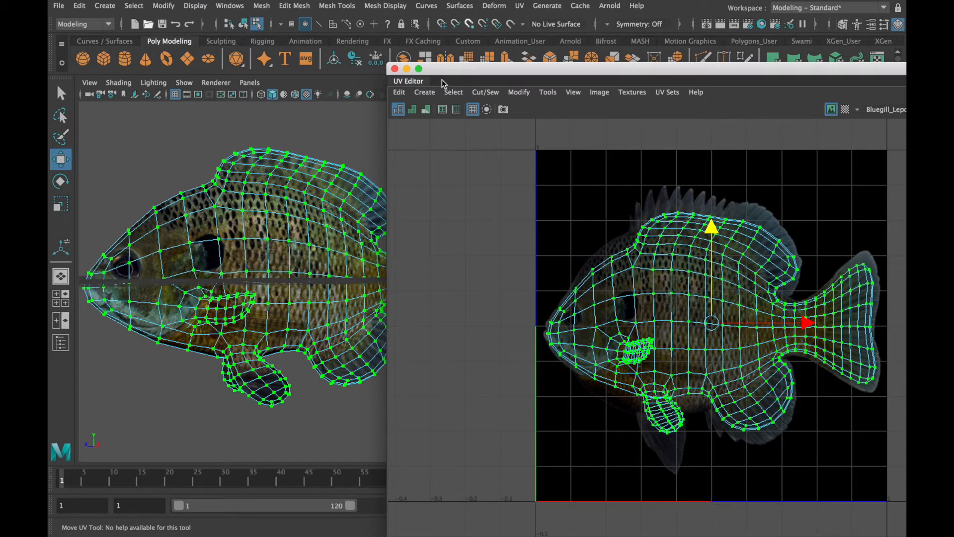
# Enlarge the UV Editor, fine-tune the UV scale against the fish picture and close the editor
pyautogui.click(419, 69)
pyautogui.scroll(5, 295, 205)
pyautogui.press('r')
pyautogui.moveTo(443, 222); pyautogui.dragTo(442, 218)
pyautogui.press('w')
pyautogui.keyDown('alt'); pyautogui.moveTo(584, 297); pyautogui.dragTo(570, 284, button='middle'); pyautogui.keyUp('alt')
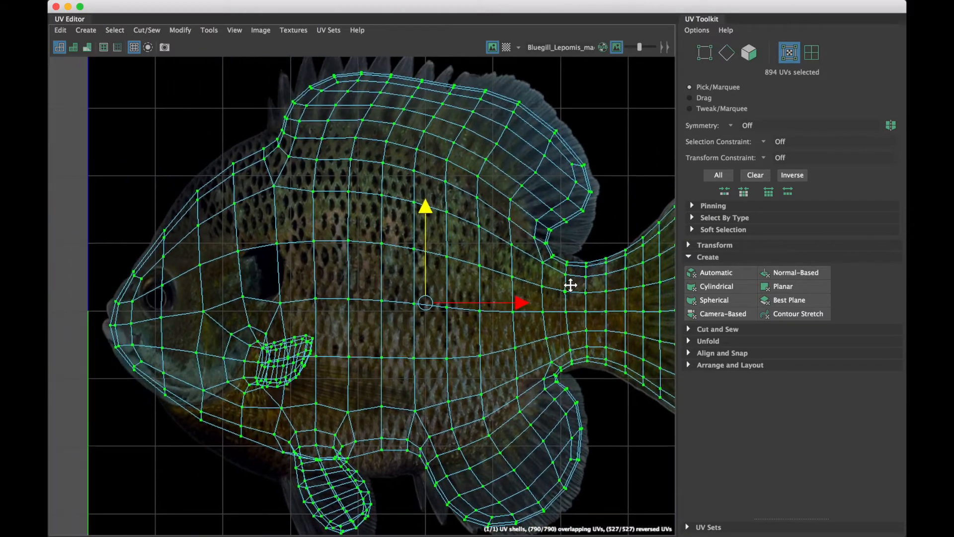
pyautogui.click(56, 7)
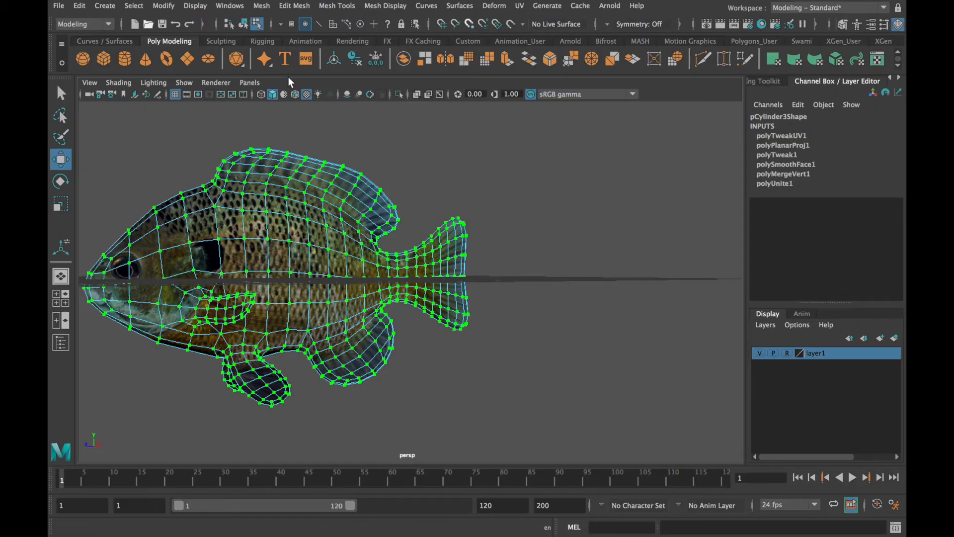
# Return to object selection, select the fish and examine the projected texture from several angles
pyautogui.keyDown('alt'); pyautogui.moveTo(366, 183); pyautogui.dragTo(462, 210); pyautogui.keyUp('alt')
pyautogui.moveTo(463, 210); pyautogui.dragTo(495, 180, button='right')
pyautogui.click(522, 182)
pyautogui.keyDown('alt'); pyautogui.moveTo(492, 275); pyautogui.dragTo(540, 299); pyautogui.keyUp('alt')
pyautogui.keyDown('alt'); pyautogui.moveTo(288, 308); pyautogui.dragTo(449, 298); pyautogui.keyUp('alt')
pyautogui.keyDown('alt'); pyautogui.moveTo(273, 274); pyautogui.dragTo(602, 264); pyautogui.keyUp('alt')
pyautogui.keyDown('alt'); pyautogui.moveTo(247, 268); pyautogui.dragTo(312, 266, button='right'); pyautogui.keyUp('alt')
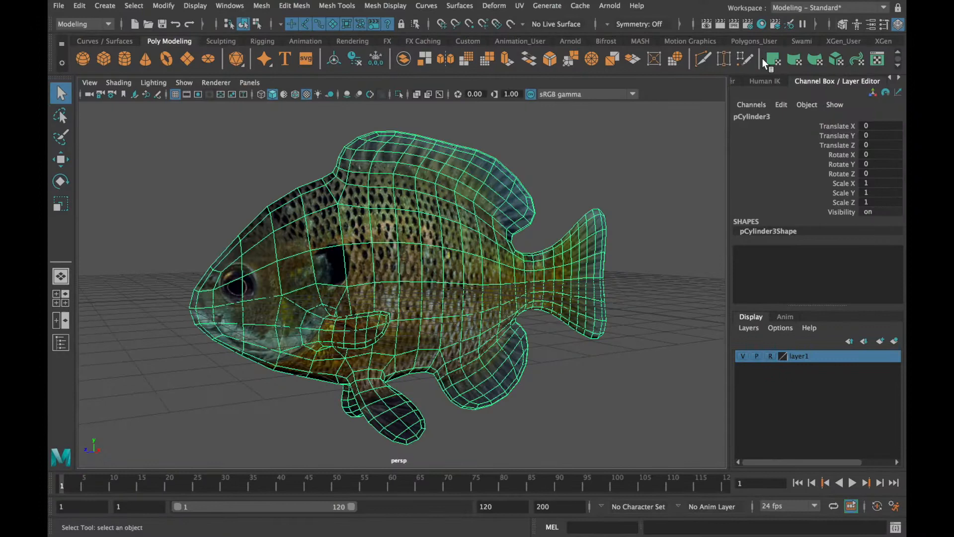
# Reopen Hypershade and create another Lambert material for the second fish texture
pyautogui.click(761, 24)
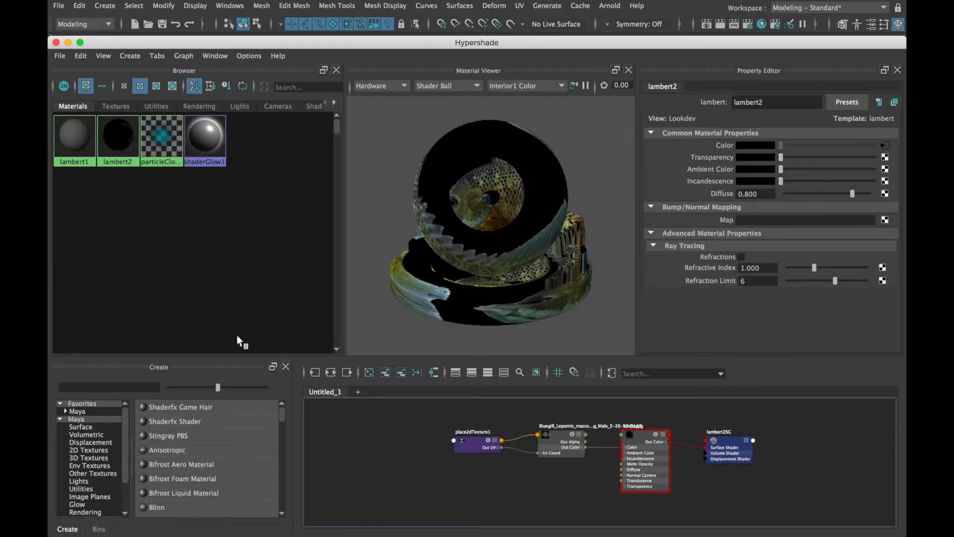
pyautogui.scroll(-3, 181, 467)
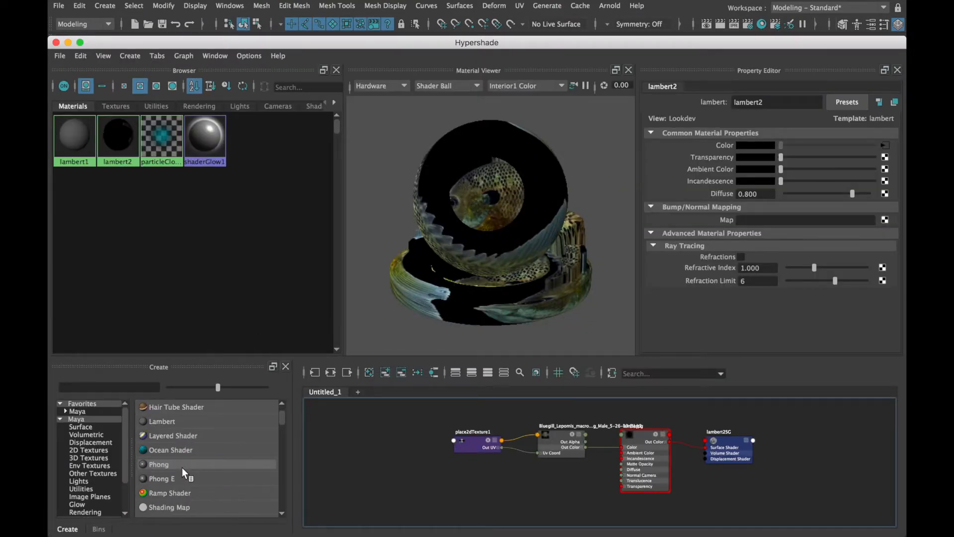
pyautogui.click(165, 421)
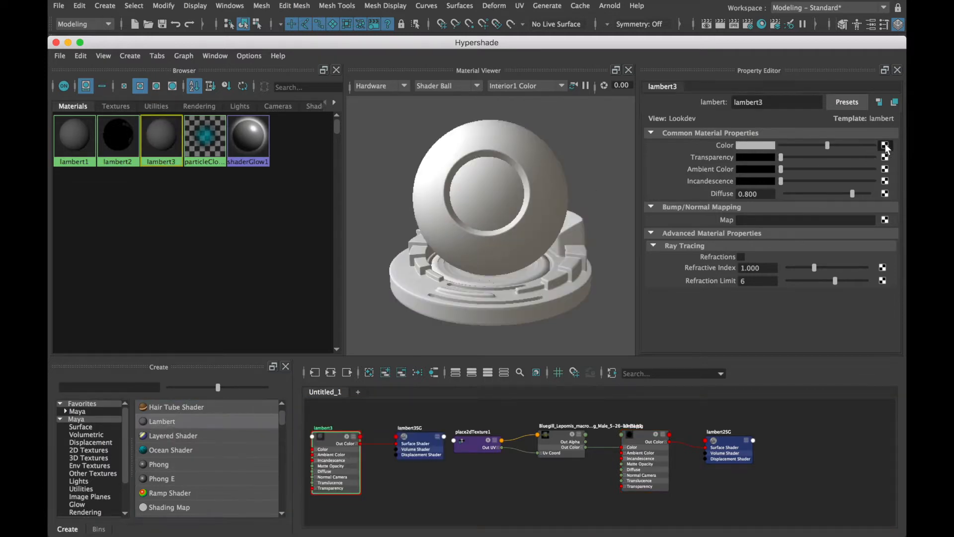
# Connect a File texture to the new Lambert's color, load myFish.jpg and move Hypershade clear of the fish
pyautogui.click(885, 145)
pyautogui.click(440, 189)
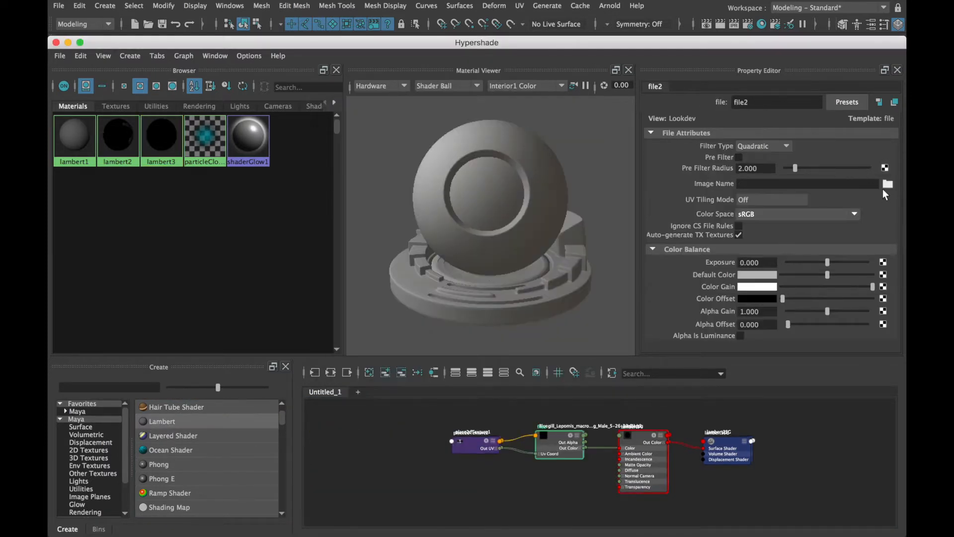
pyautogui.click(887, 184)
pyautogui.click(290, 211)
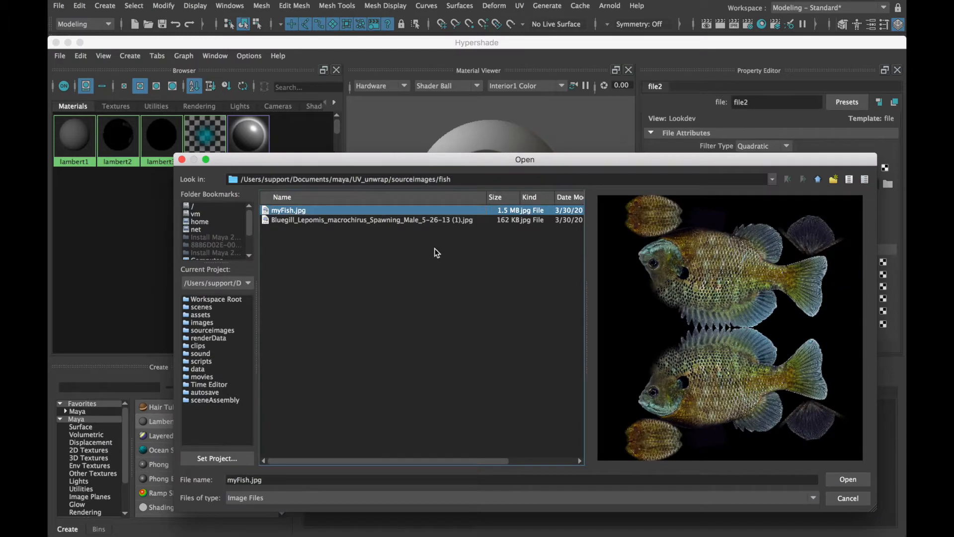
pyautogui.click(849, 482)
pyautogui.moveTo(434, 46); pyautogui.dragTo(525, 306)
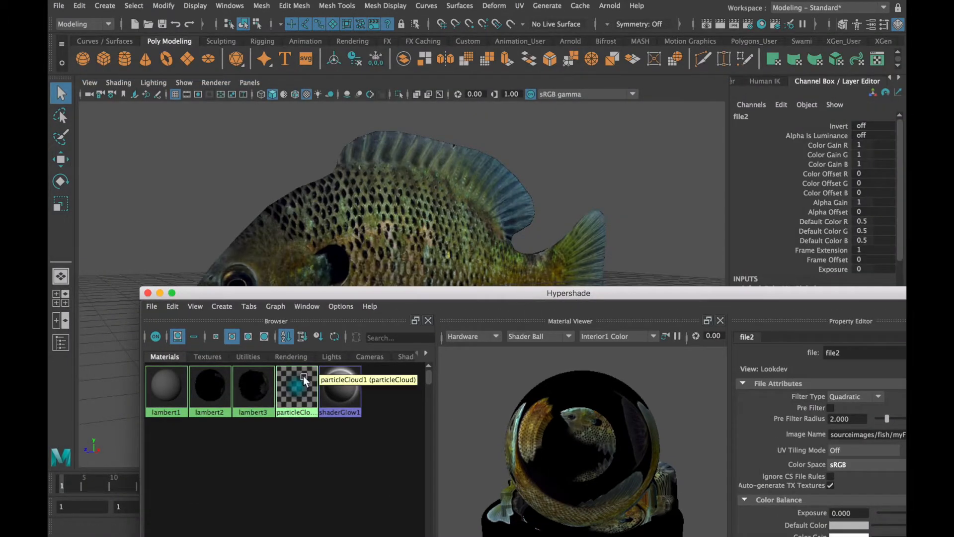
# Assign the new myFish Lambert material to the fish and close Hypershade to view the fish unobstructed
pyautogui.moveTo(259, 384); pyautogui.dragTo(350, 241, button='middle')
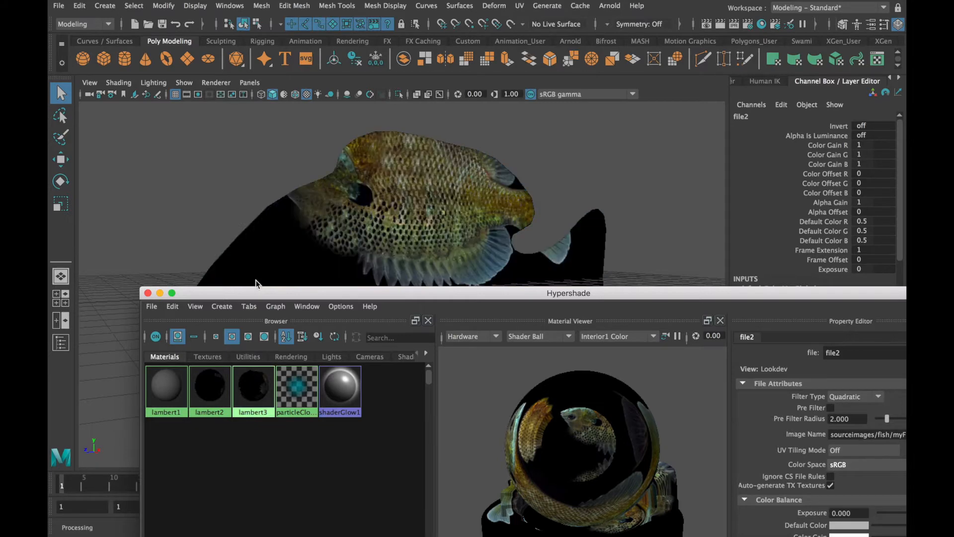
pyautogui.click(147, 292)
pyautogui.keyDown('alt'); pyautogui.moveTo(356, 299); pyautogui.dragTo(358, 320); pyautogui.keyUp('alt')
pyautogui.keyDown('alt'); pyautogui.moveTo(358, 319); pyautogui.dragTo(430, 311, button='right'); pyautogui.keyUp('alt')
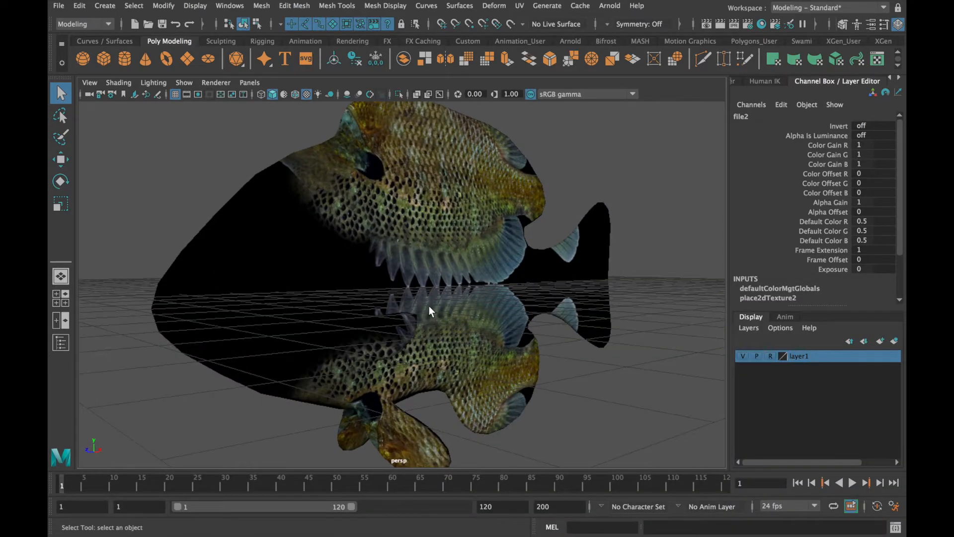
# Select the fish and open the UV Editor, with its UV layout framed over the texture tile
pyautogui.click(430, 311)
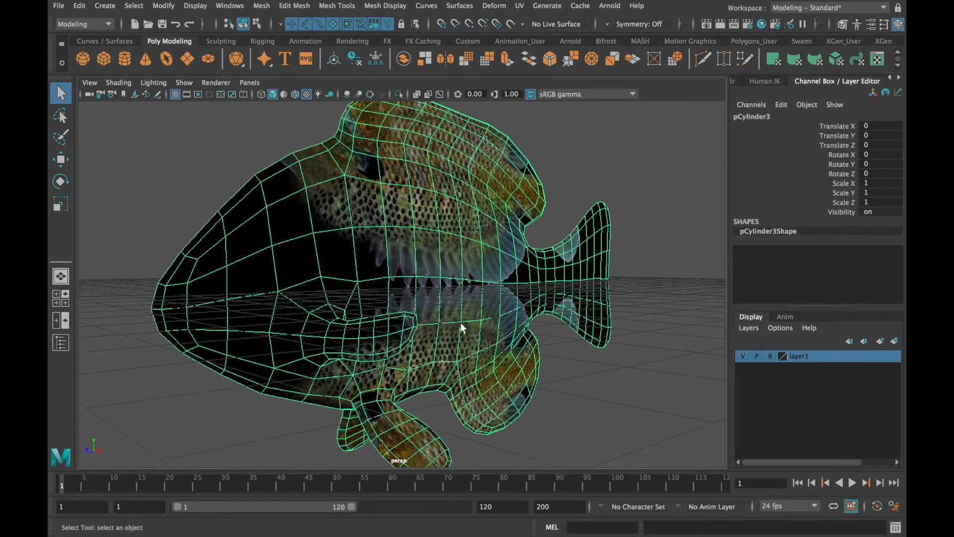
pyautogui.click(519, 5)
pyautogui.click(541, 27)
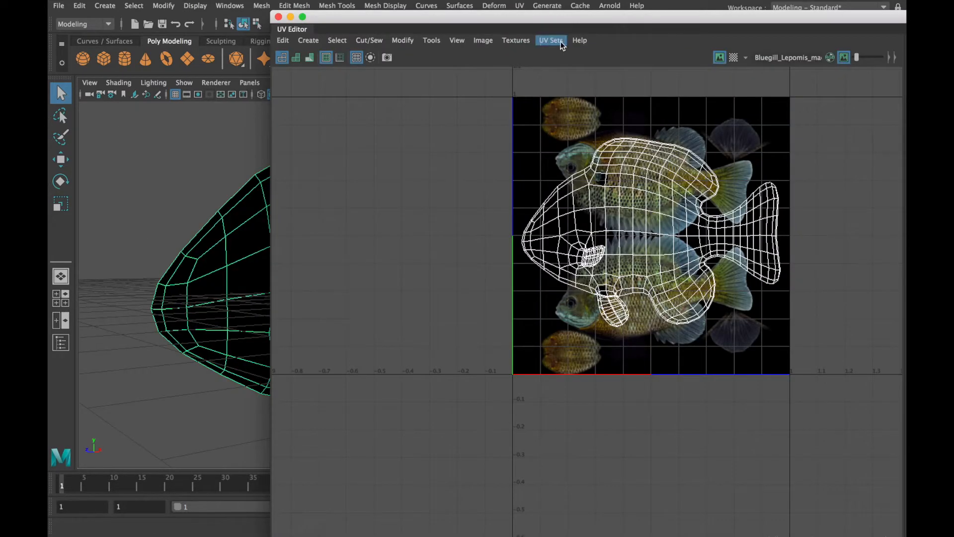
pyautogui.moveTo(575, 18); pyautogui.dragTo(402, 53)
pyautogui.keyDown('alt'); pyautogui.moveTo(388, 188); pyautogui.dragTo(590, 202, button='right'); pyautogui.keyUp('alt')
pyautogui.keyDown('alt'); pyautogui.moveTo(589, 202); pyautogui.dragTo(496, 214, button='middle'); pyautogui.keyUp('alt')
# Check the UVs with the texture image hidden and shown, and dim the image behind them
pyautogui.click(545, 89)
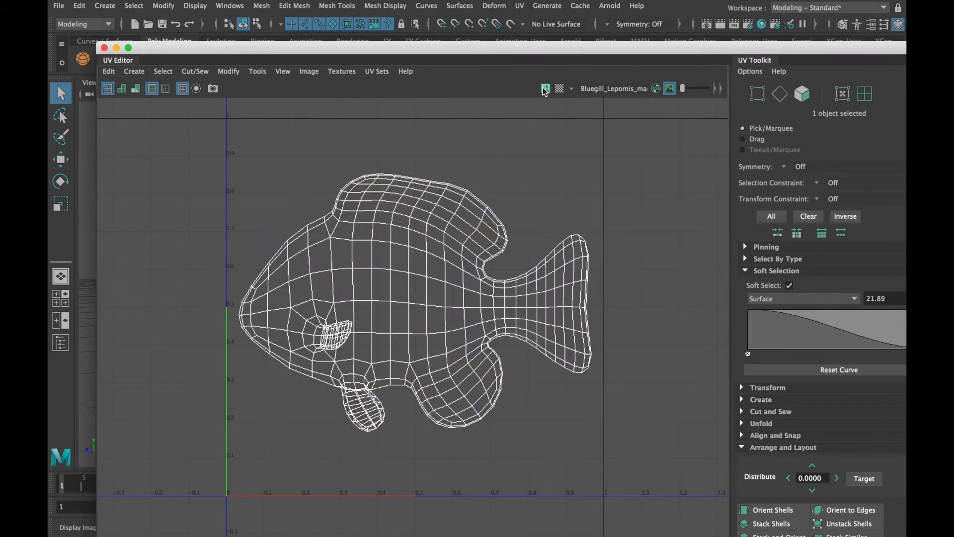
pyautogui.click(545, 89)
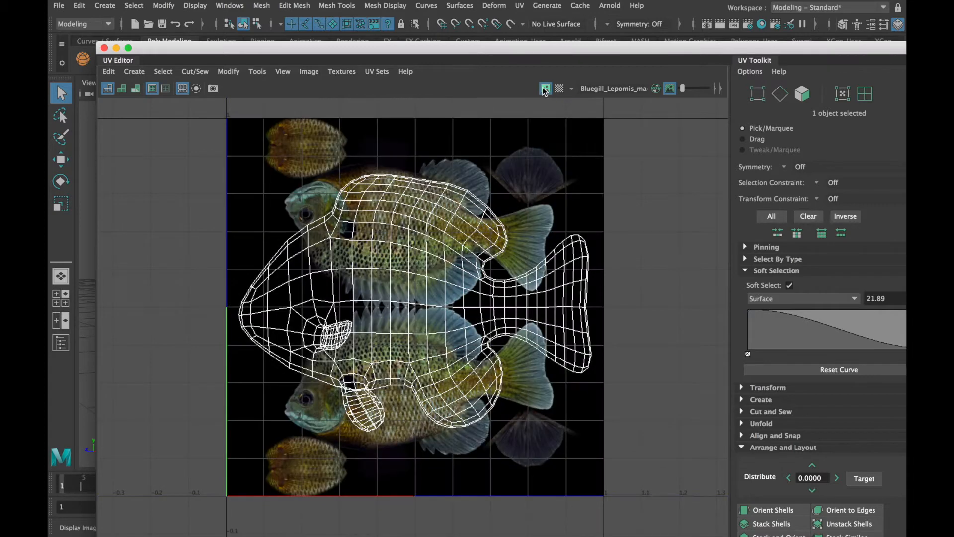
pyautogui.click(669, 89)
pyautogui.moveTo(683, 90); pyautogui.dragTo(688, 92)
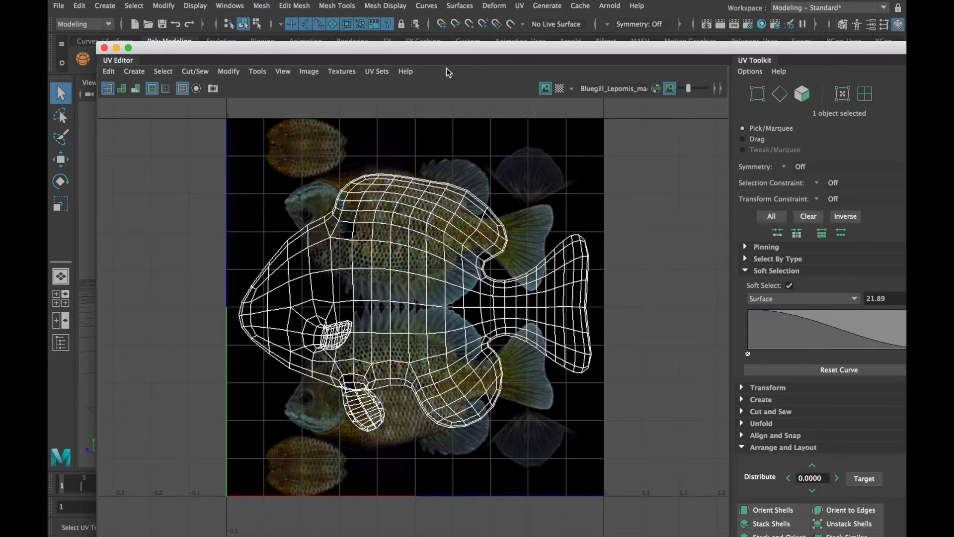
# Select the edges along the fish's centre line, all around the body and fins, and cut the UVs along them
pyautogui.moveTo(411, 55); pyautogui.dragTo(739, 240)
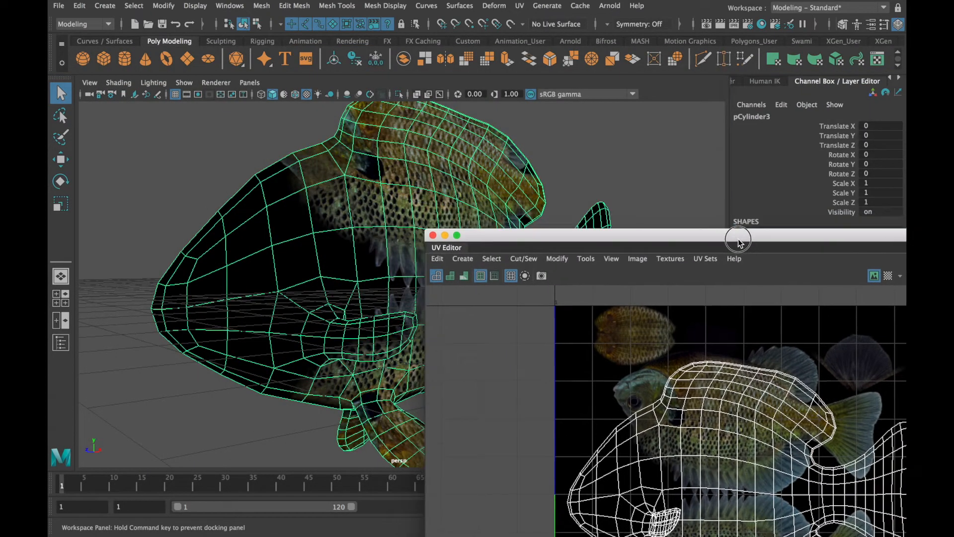
pyautogui.moveTo(583, 245); pyautogui.dragTo(753, 348)
pyautogui.keyDown('alt'); pyautogui.moveTo(320, 259); pyautogui.dragTo(364, 271); pyautogui.keyUp('alt')
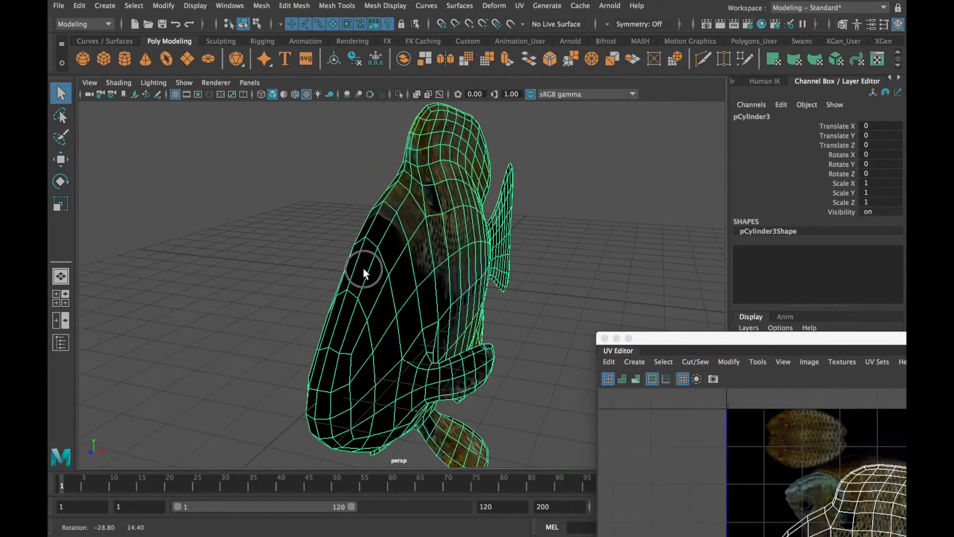
pyautogui.moveTo(376, 263); pyautogui.dragTo(379, 169, button='right')
pyautogui.moveTo(779, 351); pyautogui.dragTo(251, 177)
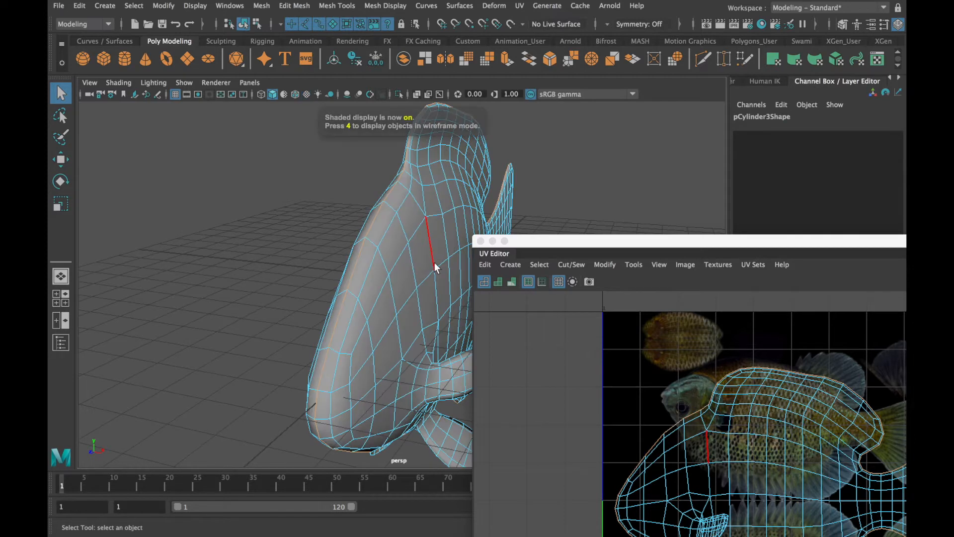
pyautogui.moveTo(434, 263)
pyautogui.keyDown('alt'); pyautogui.mouseDown()
pyautogui.moveTo(370, 278)
pyautogui.moveTo(340, 216)
pyautogui.moveTo(293, 284)
pyautogui.mouseUp(); pyautogui.keyUp('alt')
pyautogui.keyDown('alt'); pyautogui.moveTo(315, 259); pyautogui.dragTo(338, 298, button='middle'); pyautogui.keyUp('alt')
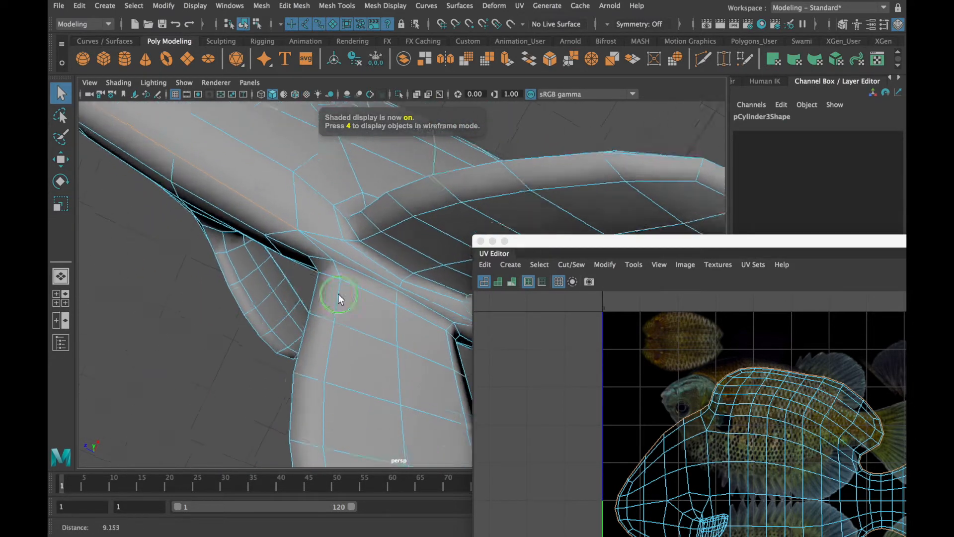
pyautogui.keyDown('alt'); pyautogui.moveTo(338, 298); pyautogui.dragTo(357, 275); pyautogui.keyUp('alt')
pyautogui.keyDown('shift'); pyautogui.click(358, 266); pyautogui.keyUp('shift')
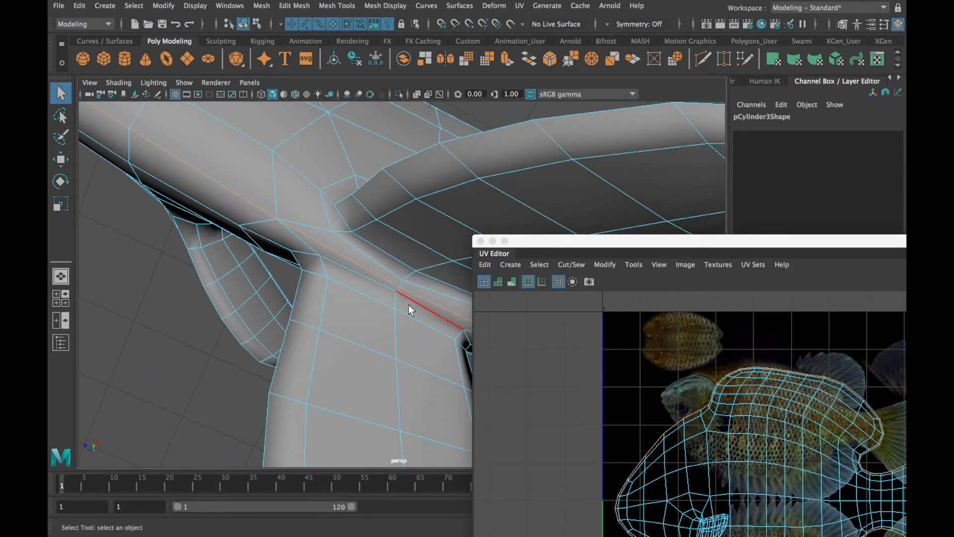
pyautogui.keyDown('alt'); pyautogui.moveTo(407, 310); pyautogui.dragTo(124, 290, button='right'); pyautogui.keyUp('alt')
pyautogui.keyDown('alt'); pyautogui.moveTo(124, 290); pyautogui.dragTo(246, 354); pyautogui.keyUp('alt')
pyautogui.moveTo(582, 245); pyautogui.dragTo(204, 118)
pyautogui.click(737, 476)
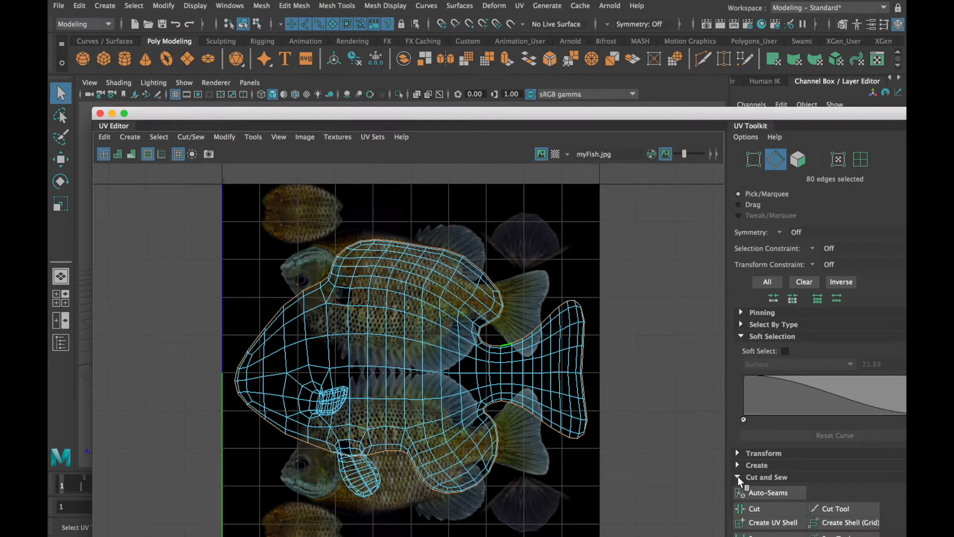
pyautogui.click(767, 510)
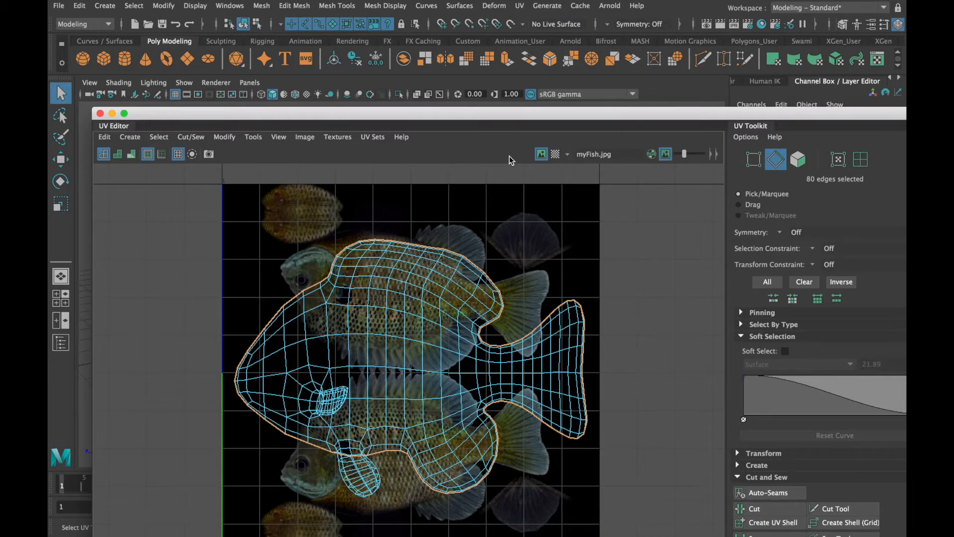
# Toggle the texture border display and compare the cut seam in the UV layout and on the 3D fish
pyautogui.moveTo(433, 115); pyautogui.dragTo(481, 96)
pyautogui.scroll(2, 504, 316)
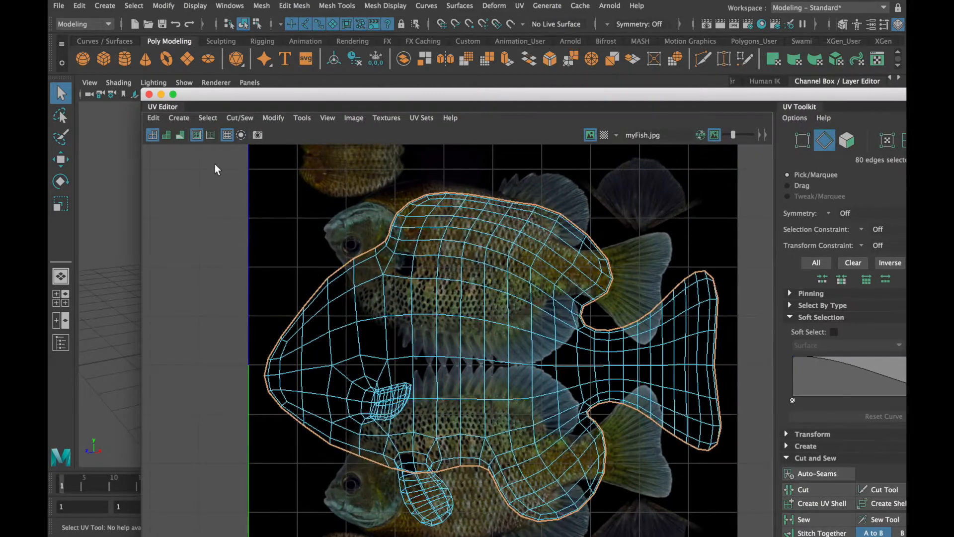
pyautogui.click(197, 137)
pyautogui.click(197, 136)
pyautogui.moveTo(291, 105); pyautogui.dragTo(568, 266)
pyautogui.keyDown('alt'); pyautogui.moveTo(296, 249); pyautogui.dragTo(264, 264); pyautogui.keyUp('alt')
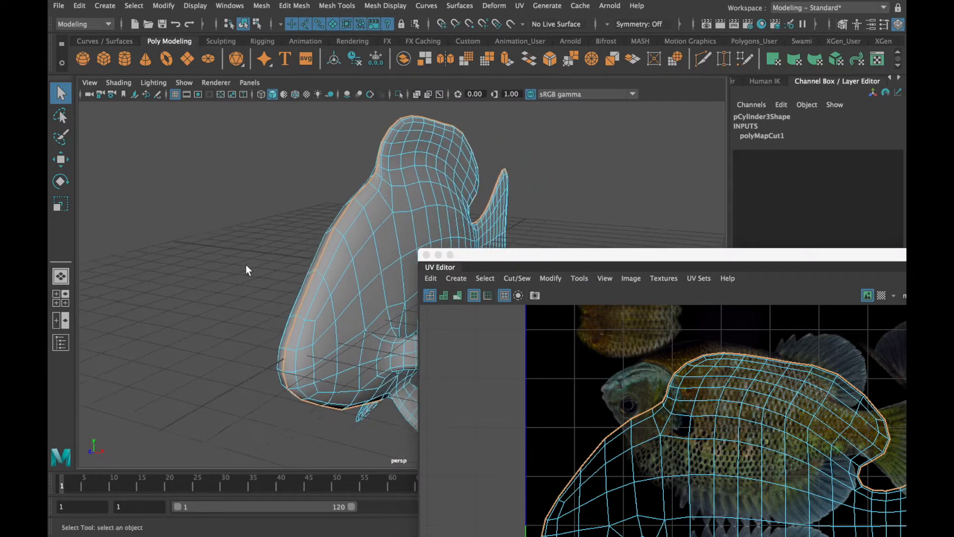
pyautogui.keyDown('alt'); pyautogui.moveTo(264, 263); pyautogui.dragTo(319, 268, button='right'); pyautogui.keyUp('alt')
pyautogui.click(474, 296)
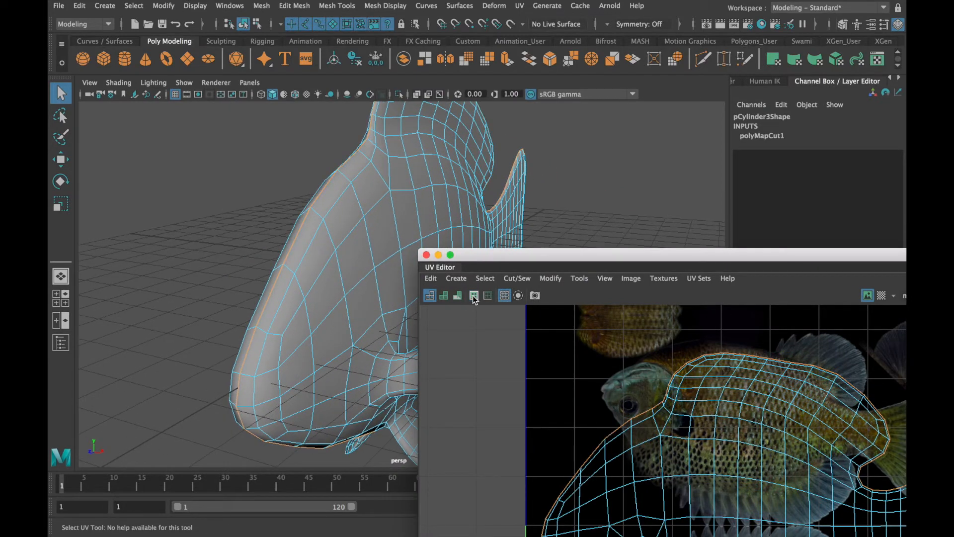
# Select one half of the fish as a UV shell and move it about one tile along U, beside the texture
pyautogui.moveTo(547, 255); pyautogui.dragTo(312, 121)
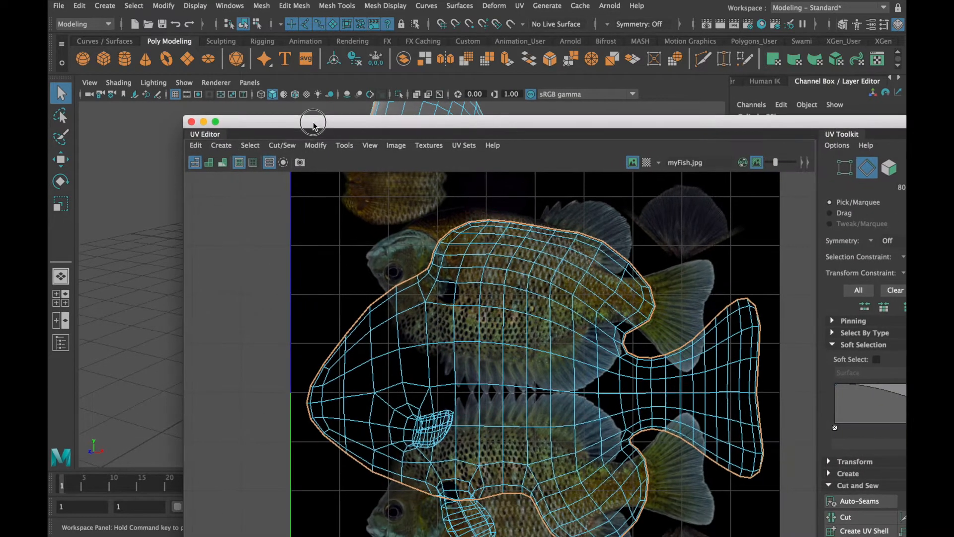
pyautogui.keyDown('alt'); pyautogui.moveTo(494, 333); pyautogui.dragTo(402, 325, button='middle'); pyautogui.keyUp('alt')
pyautogui.rightClick(401, 326)
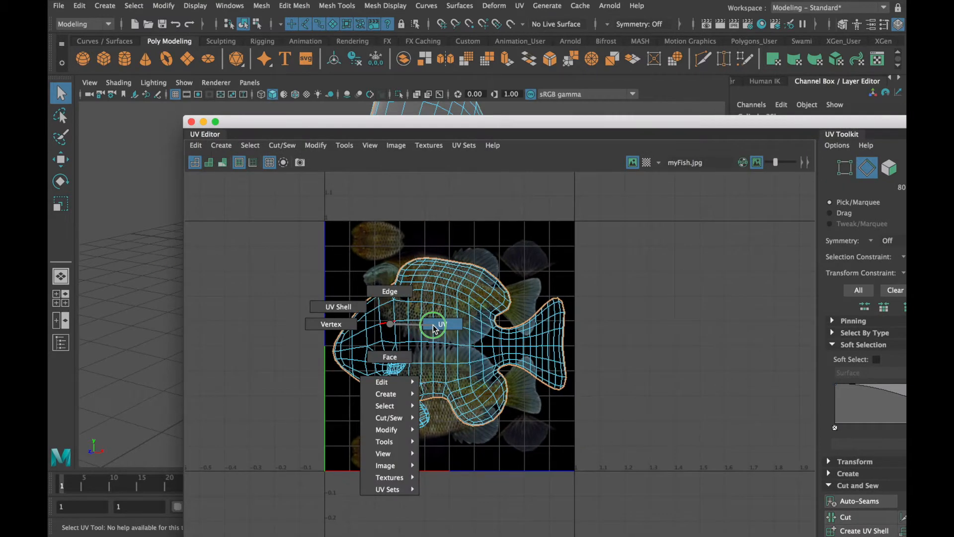
pyautogui.click(338, 307)
pyautogui.click(443, 347)
pyautogui.press('w')
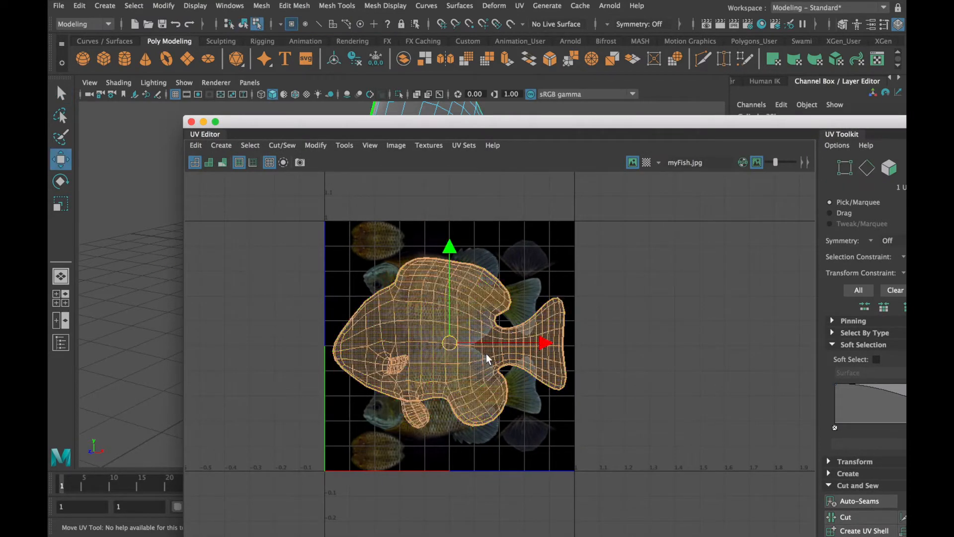
pyautogui.moveTo(480, 348); pyautogui.dragTo(730, 354)
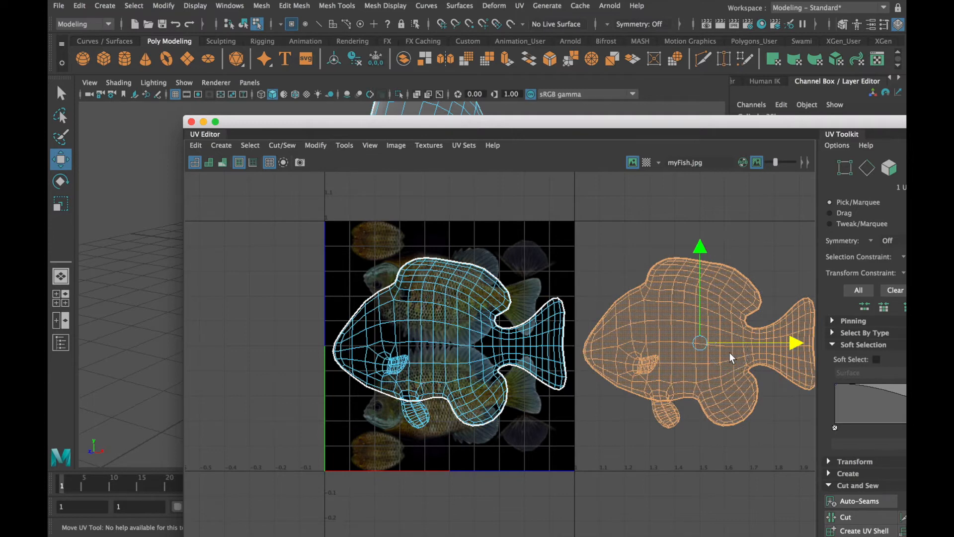
# Inspect the fins on the 3D fish and turn on Object X symmetry for the UV selection
pyautogui.moveTo(428, 122); pyautogui.dragTo(418, 387)
pyautogui.keyDown('alt'); pyautogui.moveTo(421, 330); pyautogui.dragTo(426, 214, button='middle'); pyautogui.keyUp('alt')
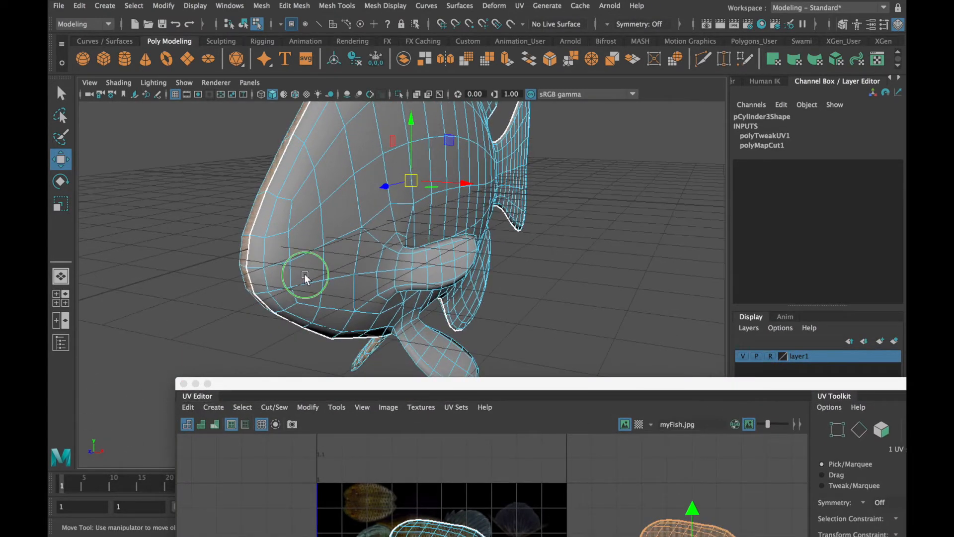
pyautogui.keyDown('alt'); pyautogui.moveTo(305, 274); pyautogui.dragTo(429, 261, button='right'); pyautogui.keyUp('alt')
pyautogui.moveTo(646, 383); pyautogui.dragTo(414, 194)
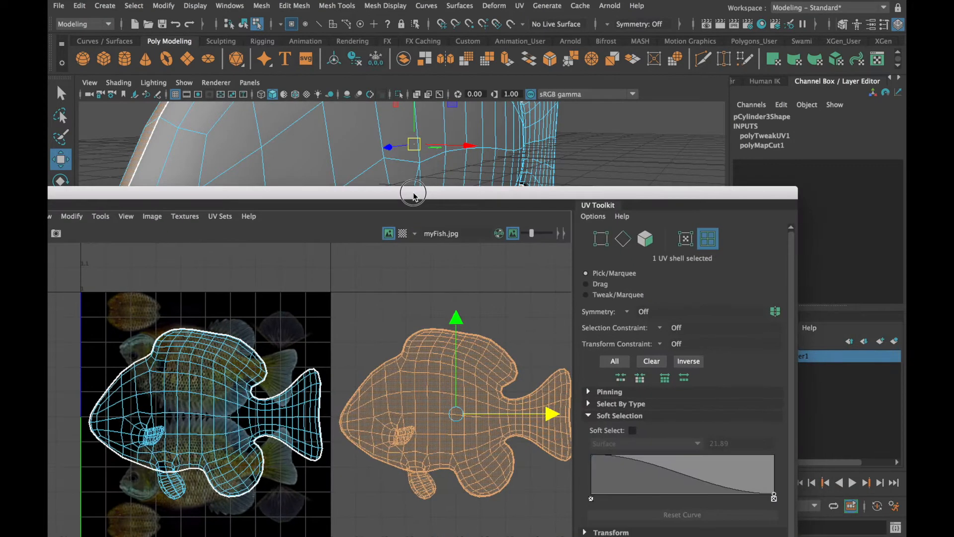
pyautogui.click(588, 417)
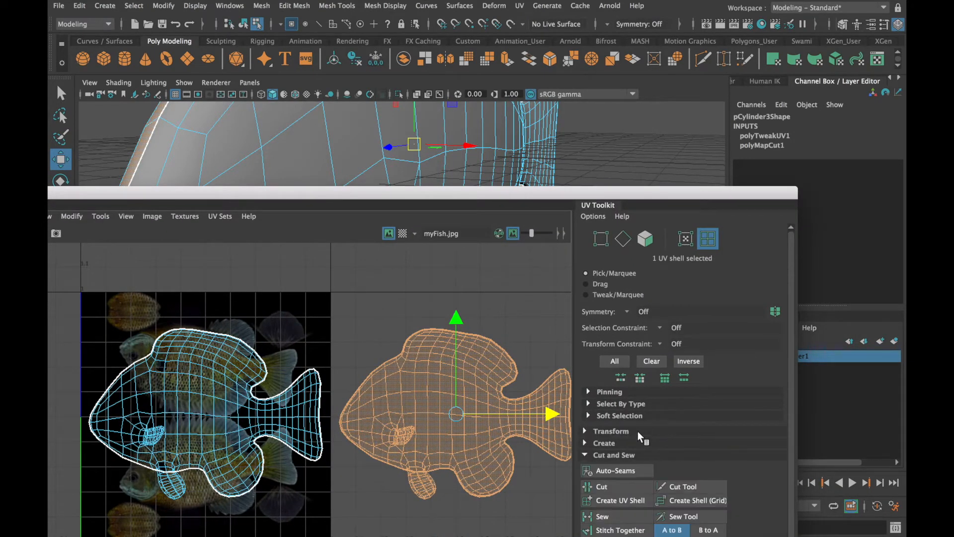
pyautogui.click(643, 311)
pyautogui.click(645, 331)
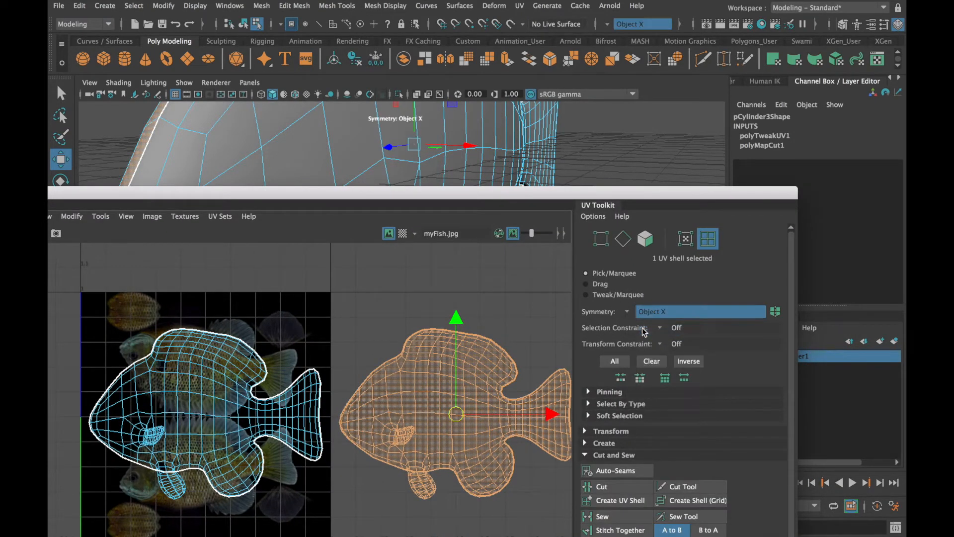
# Select the edge loop at the base of the pectoral fins on both sides and cut the UVs there
pyautogui.moveTo(365, 197); pyautogui.dragTo(686, 405)
pyautogui.moveTo(404, 214); pyautogui.dragTo(411, 192, button='right')
pyautogui.doubleClick(396, 250)
pyautogui.keyDown('alt'); pyautogui.moveTo(396, 251); pyautogui.dragTo(384, 282); pyautogui.keyUp('alt')
pyautogui.doubleClick(547, 406)
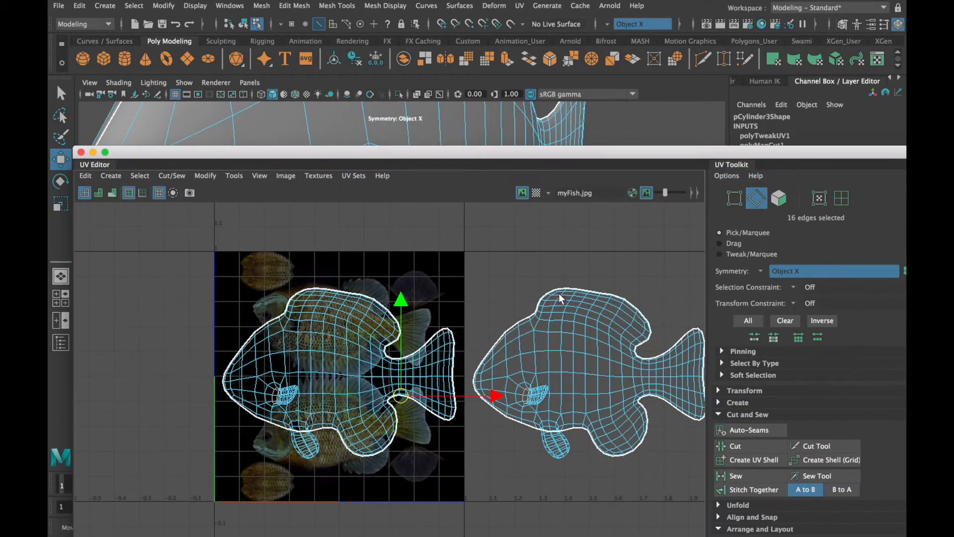
pyautogui.click(736, 446)
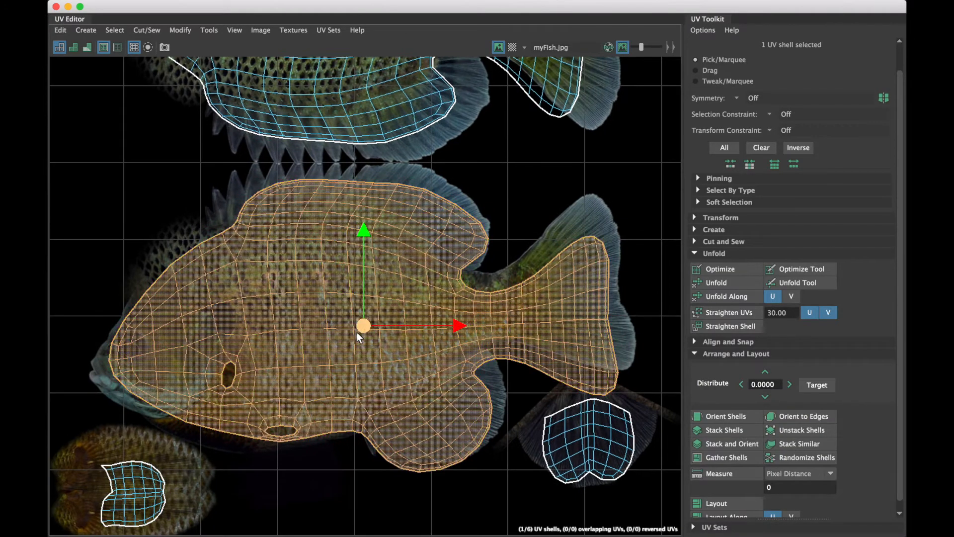
# Move and slightly rotate the lower body UV shell to fit the lower fish picture
pyautogui.moveTo(363, 300); pyautogui.dragTo(363, 293)
pyautogui.press('e')
pyautogui.moveTo(439, 275); pyautogui.dragTo(435, 269)
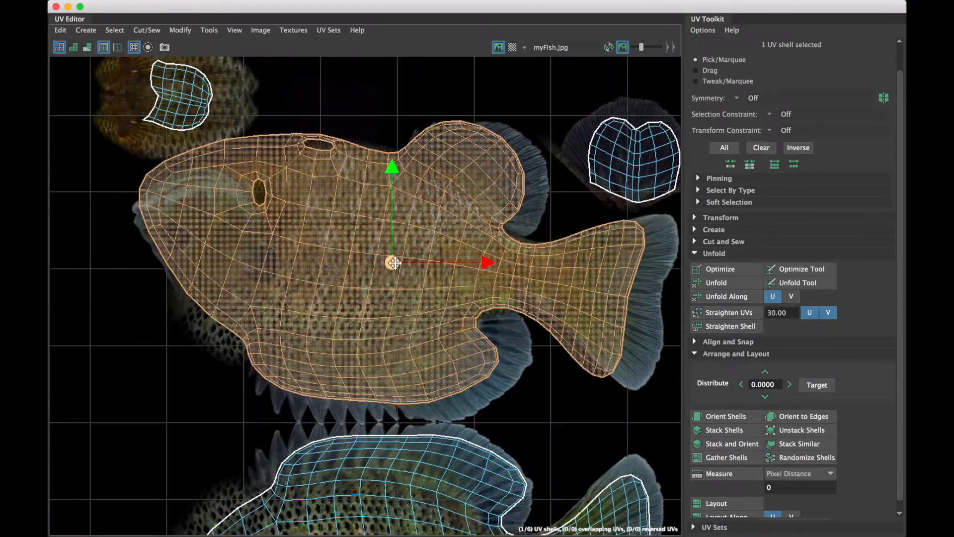
# Move and rotate the upper body UV shell to align it with the upper fish picture
pyautogui.moveTo(395, 264)
pyautogui.mouseDown()
pyautogui.moveTo(401, 285)
pyautogui.moveTo(416, 269)
pyautogui.moveTo(406, 278)
pyautogui.mouseUp()
pyautogui.press('e')
pyautogui.moveTo(486, 249); pyautogui.dragTo(490, 248)
pyautogui.press('w')
pyautogui.moveTo(408, 274)
pyautogui.mouseDown()
pyautogui.moveTo(423, 266)
pyautogui.moveTo(409, 273)
pyautogui.mouseUp()
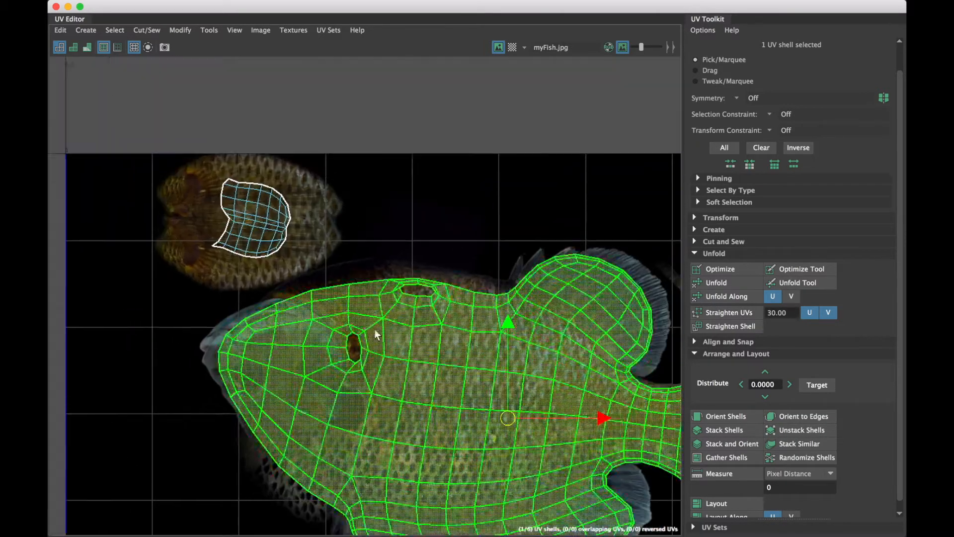
# Rotate the upper pectoral fin UV shell and stretch it horizontally over the upper scale patch
pyautogui.click(266, 218)
pyautogui.press('e')
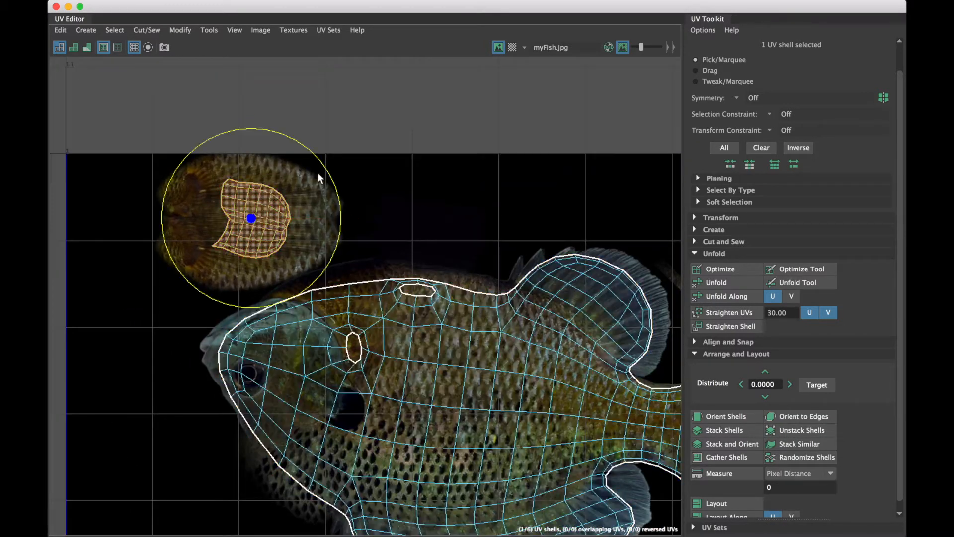
pyautogui.moveTo(331, 176); pyautogui.dragTo(325, 158)
pyautogui.press('r')
pyautogui.moveTo(360, 218); pyautogui.dragTo(385, 223)
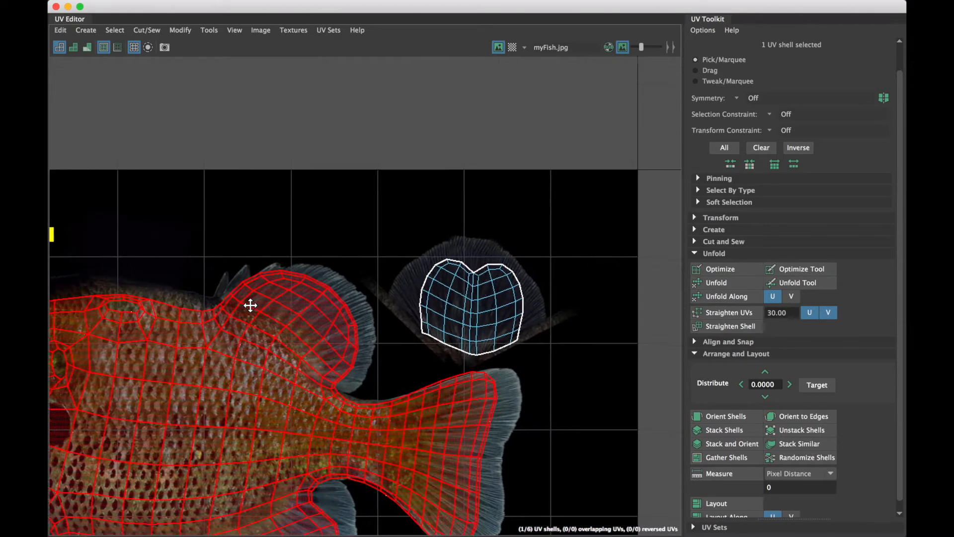
# Move and scale the pelvic fin UV shells to fit the two dark fin pictures
pyautogui.click(415, 313)
pyautogui.press('w')
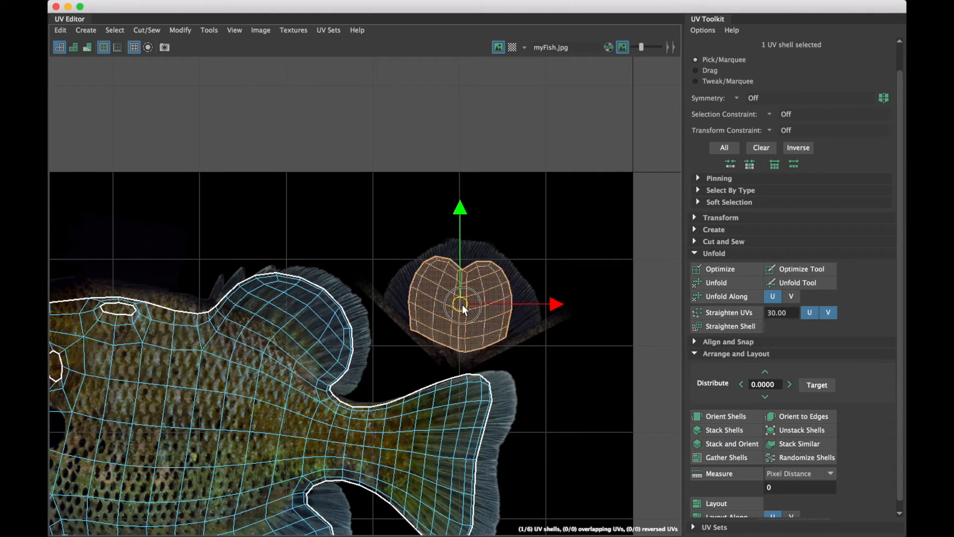
pyautogui.press('r')
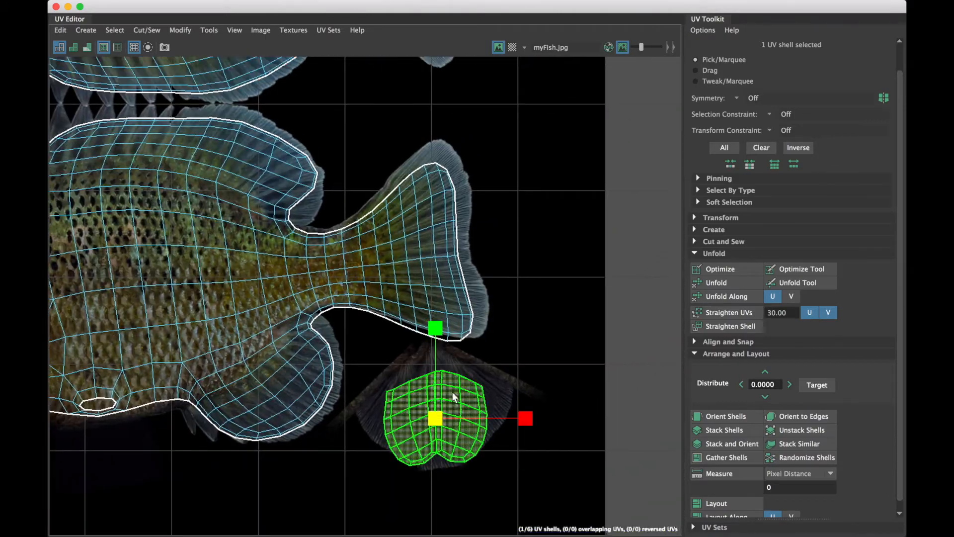
pyautogui.press('w')
# Stretch the lower pectoral fin UV shell horizontally and reposition it over the lower scale patch
pyautogui.press('r')
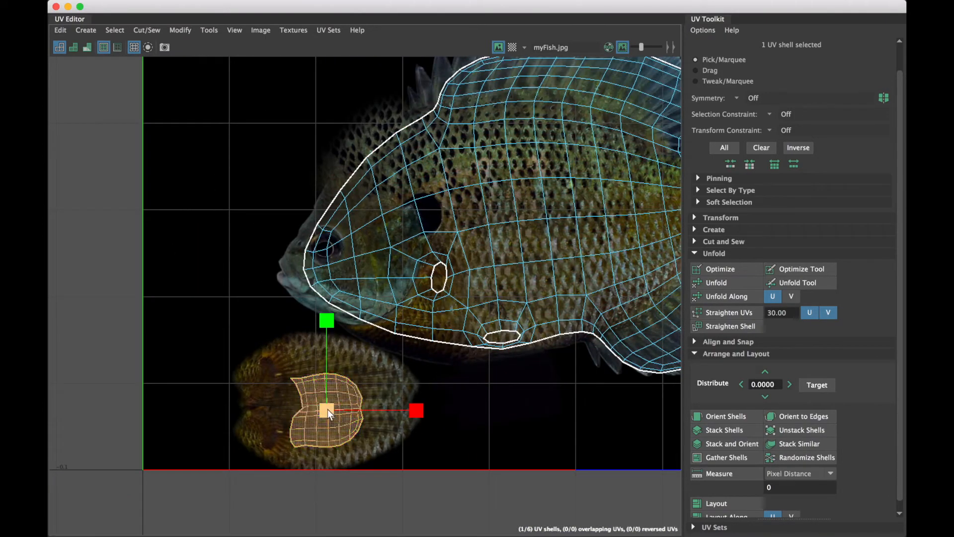
pyautogui.moveTo(415, 409); pyautogui.dragTo(454, 409)
pyautogui.press('w')
pyautogui.moveTo(328, 406); pyautogui.dragTo(321, 401)
pyautogui.press('r')
pyautogui.moveTo(408, 400); pyautogui.dragTo(435, 401)
pyautogui.press('w')
pyautogui.moveTo(341, 401); pyautogui.dragTo(352, 400)
# Switch to UV component selection on the fish's UV layout and turn on soft selection
pyautogui.moveTo(261, 9); pyautogui.dragTo(320, 391)
pyautogui.keyDown('alt'); pyautogui.moveTo(407, 281); pyautogui.dragTo(237, 260); pyautogui.keyUp('alt')
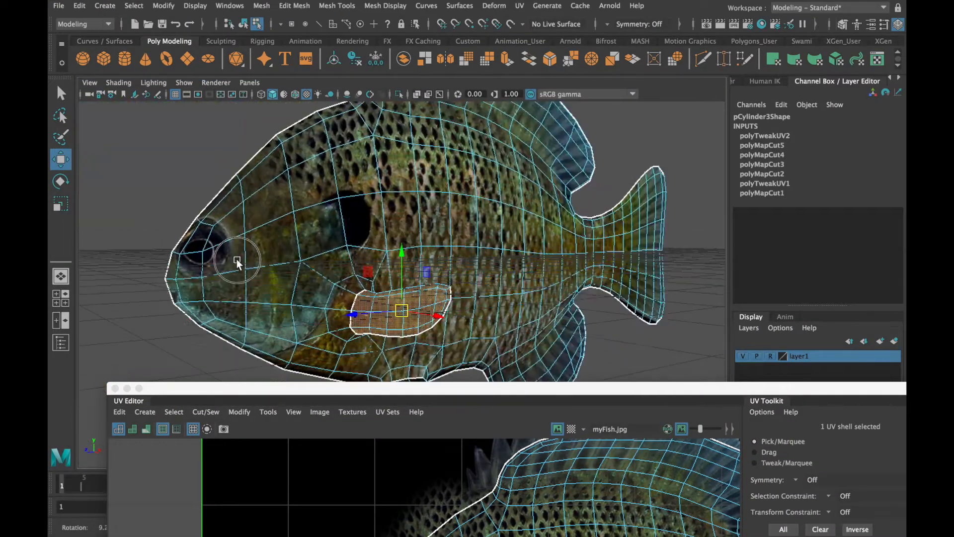
pyautogui.moveTo(496, 385); pyautogui.dragTo(305, 147)
pyautogui.rightClick(365, 290)
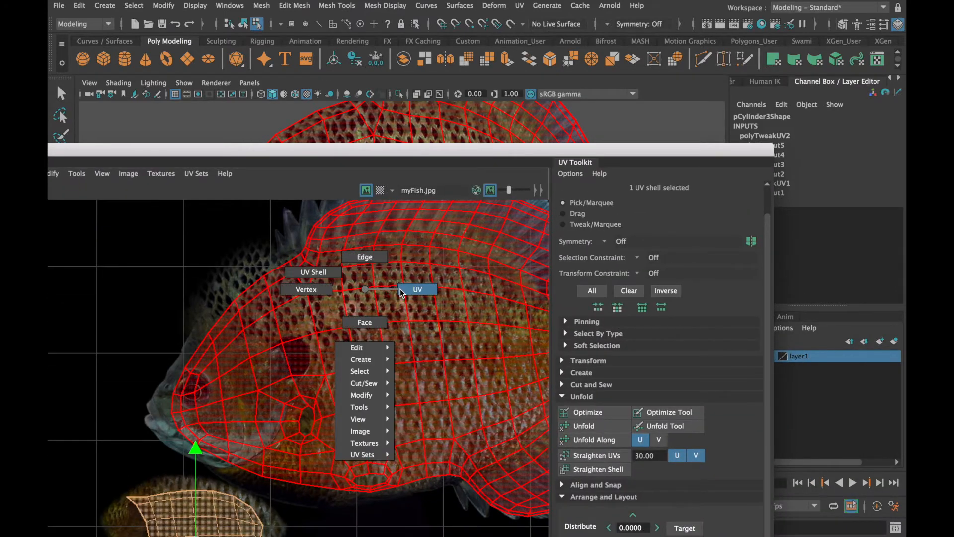
pyautogui.click(402, 292)
pyautogui.click(565, 346)
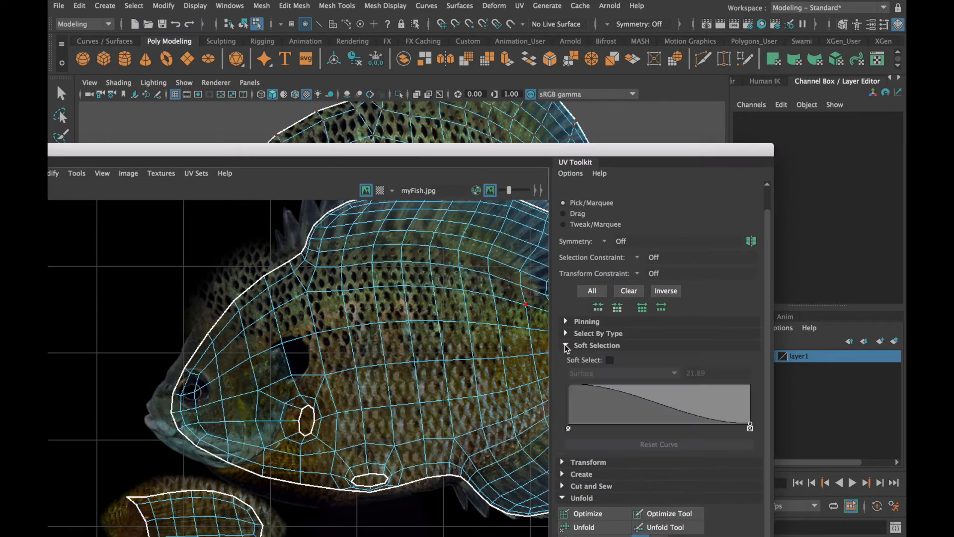
pyautogui.click(610, 360)
# Pull the UVs at the tip of the lower fish's snout forward and slightly down to reach the mouth in the picture
pyautogui.doubleClick(158, 152)
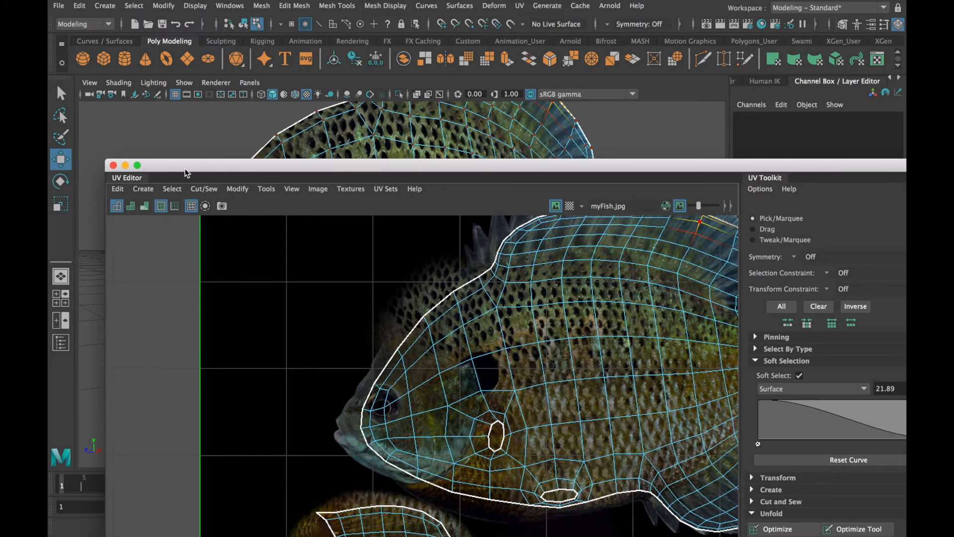
pyautogui.click(138, 165)
pyautogui.scroll(8, 392, 298)
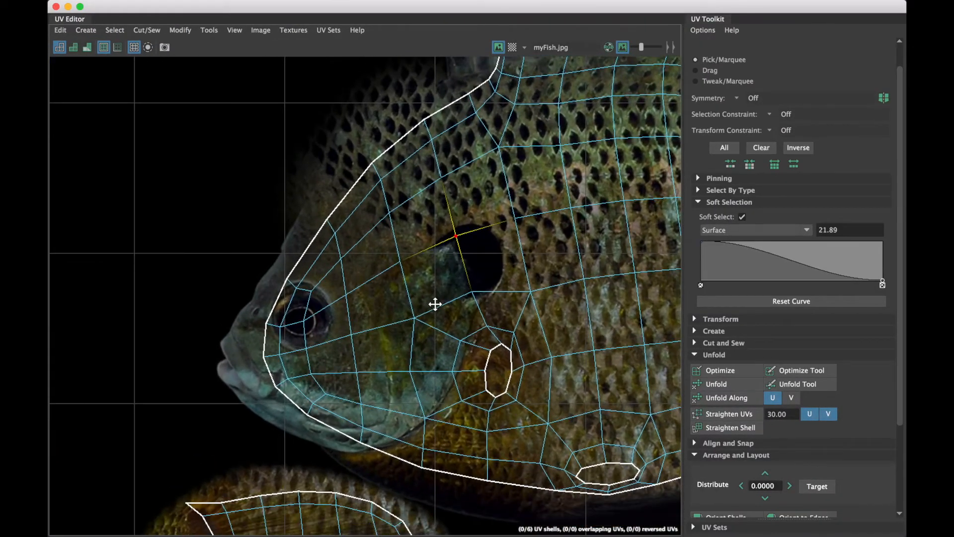
pyautogui.keyDown('alt'); pyautogui.moveTo(435, 304); pyautogui.dragTo(436, 293, button='middle'); pyautogui.keyUp('alt')
pyautogui.click(306, 338)
pyautogui.rightClick(326, 332)
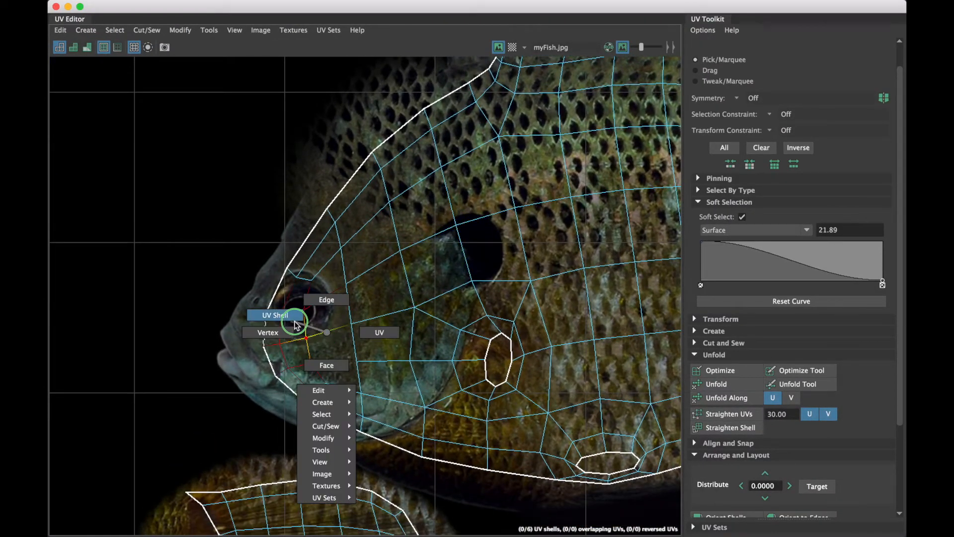
pyautogui.click(361, 338)
pyautogui.click(263, 345)
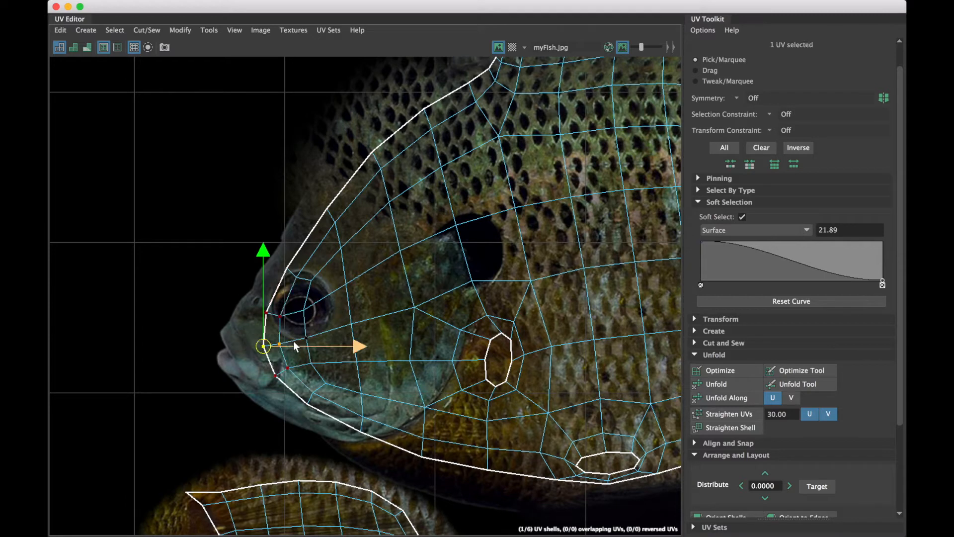
pyautogui.moveTo(301, 349); pyautogui.dragTo(272, 350)
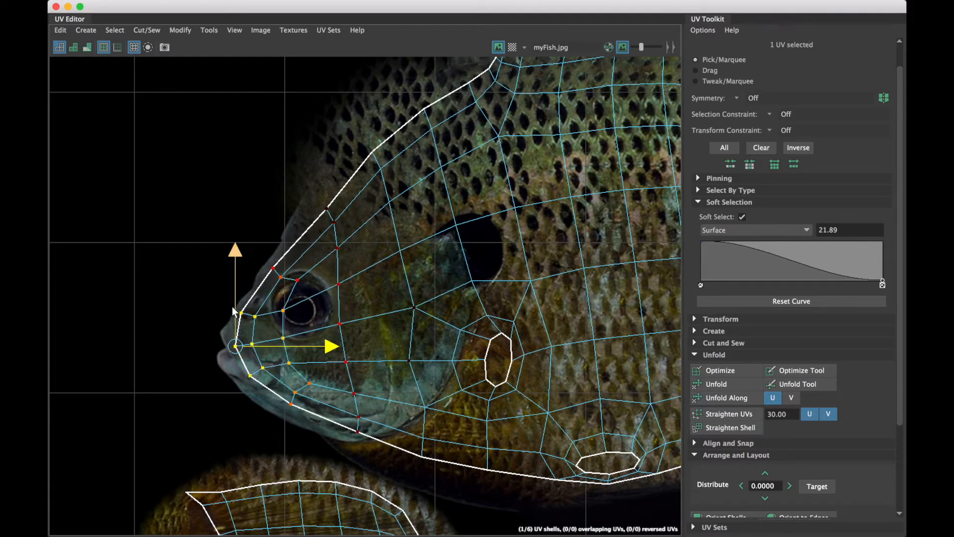
pyautogui.moveTo(233, 312); pyautogui.dragTo(237, 314)
pyautogui.moveTo(281, 353); pyautogui.dragTo(279, 354)
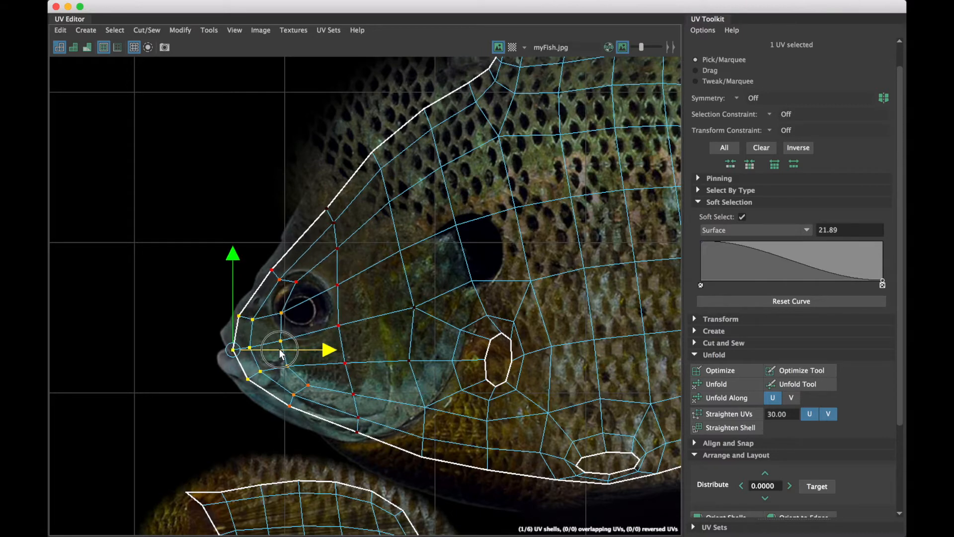
# Nudge the UVs along the lower fish's dorsal fin edge downward to follow the fin in the picture
pyautogui.keyDown('alt'); pyautogui.moveTo(376, 273); pyautogui.dragTo(315, 415, button='middle'); pyautogui.keyUp('alt')
pyautogui.keyDown('alt'); pyautogui.moveTo(418, 271); pyautogui.dragTo(342, 313, button='middle'); pyautogui.keyUp('alt')
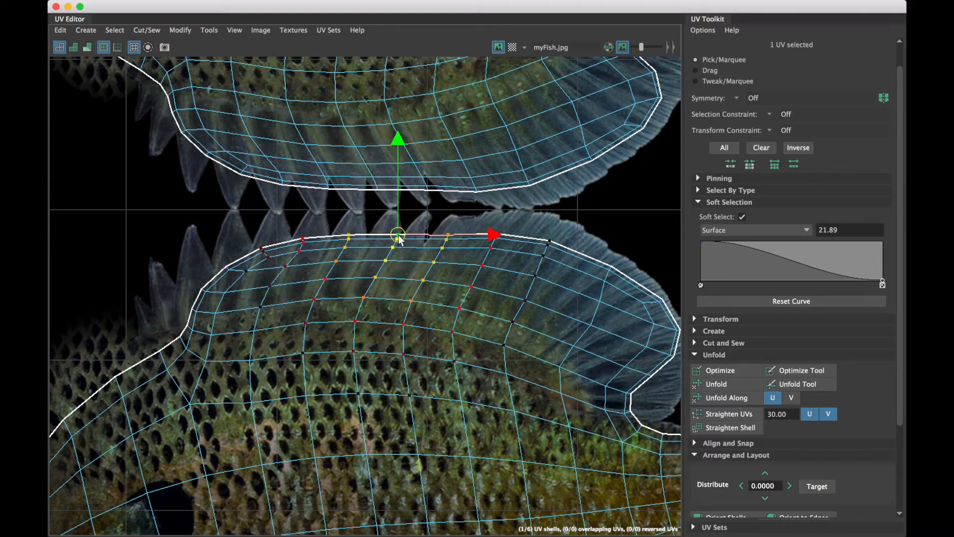
pyautogui.moveTo(401, 222); pyautogui.dragTo(401, 229)
pyautogui.keyDown('alt'); pyautogui.moveTo(609, 284); pyautogui.dragTo(444, 247, button='middle'); pyautogui.keyUp('alt')
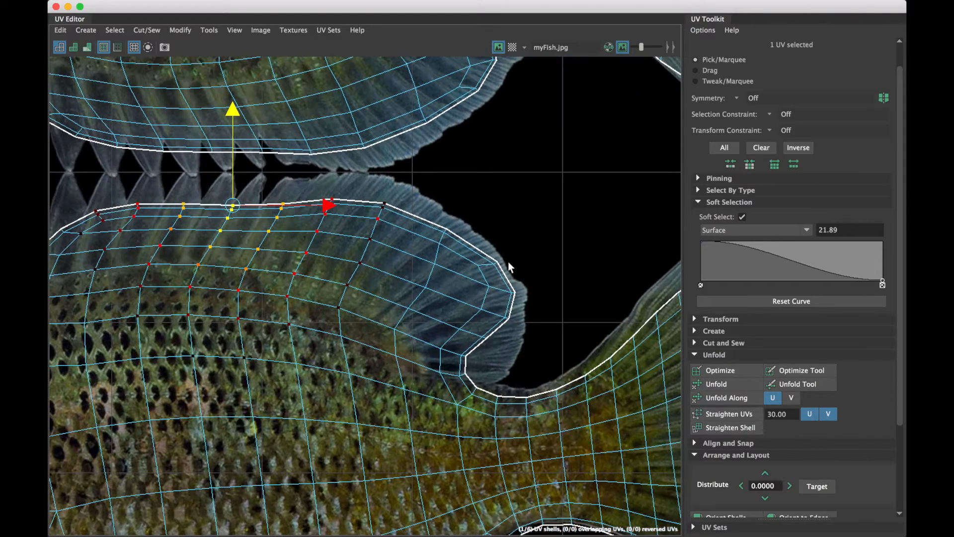
# Pull the lower fish's tail fin corner and edge UVs into line with the tail picture and adjust the underside of its base
pyautogui.keyDown('alt'); pyautogui.moveTo(555, 298); pyautogui.dragTo(325, 203, button='middle'); pyautogui.keyUp('alt')
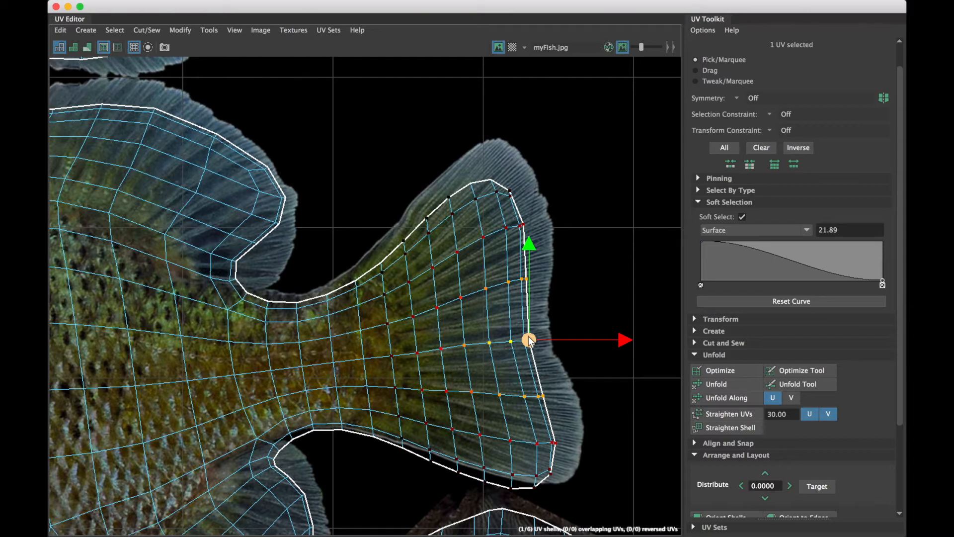
pyautogui.moveTo(537, 344); pyautogui.dragTo(548, 317)
pyautogui.click(494, 169)
pyautogui.moveTo(496, 157); pyautogui.dragTo(497, 144)
pyautogui.moveTo(560, 467); pyautogui.dragTo(572, 465)
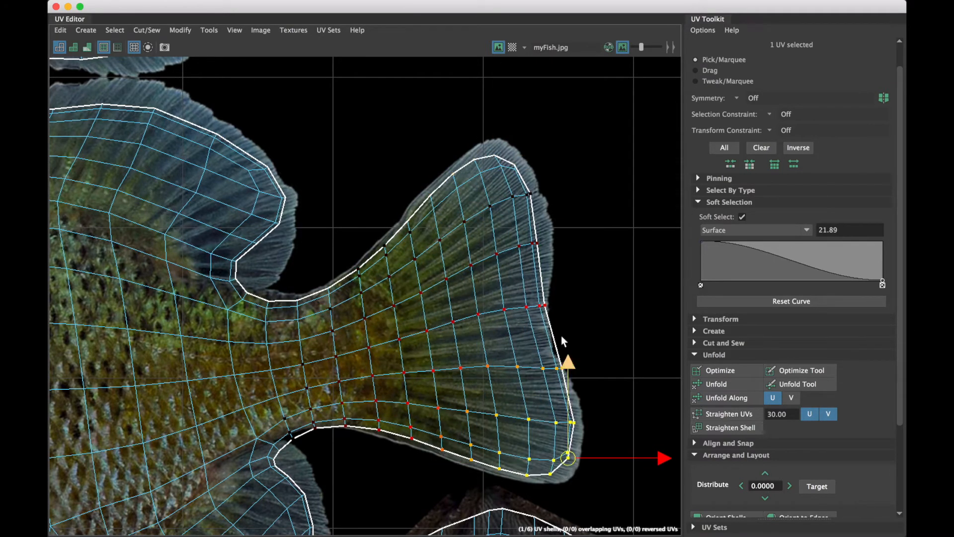
pyautogui.moveTo(571, 372); pyautogui.dragTo(545, 373)
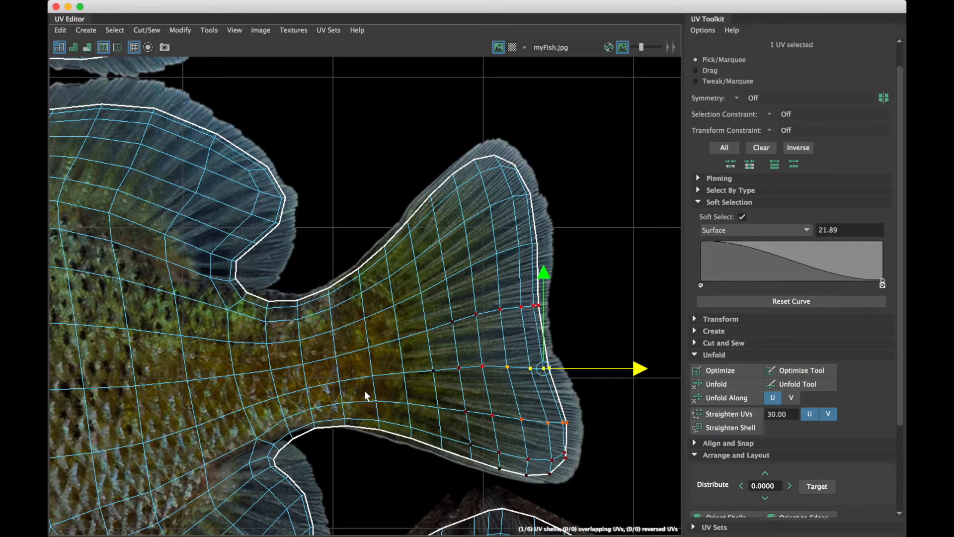
pyautogui.moveTo(293, 440); pyautogui.dragTo(282, 429)
# Lower the belly and throat outline UVs of the lower fish to follow the underside in the picture
pyautogui.keyDown('alt'); pyautogui.moveTo(371, 417); pyautogui.dragTo(478, 226, button='middle'); pyautogui.keyUp('alt')
pyautogui.keyDown('alt'); pyautogui.moveTo(294, 360); pyautogui.dragTo(571, 331, button='middle'); pyautogui.keyUp('alt')
pyautogui.click(427, 370)
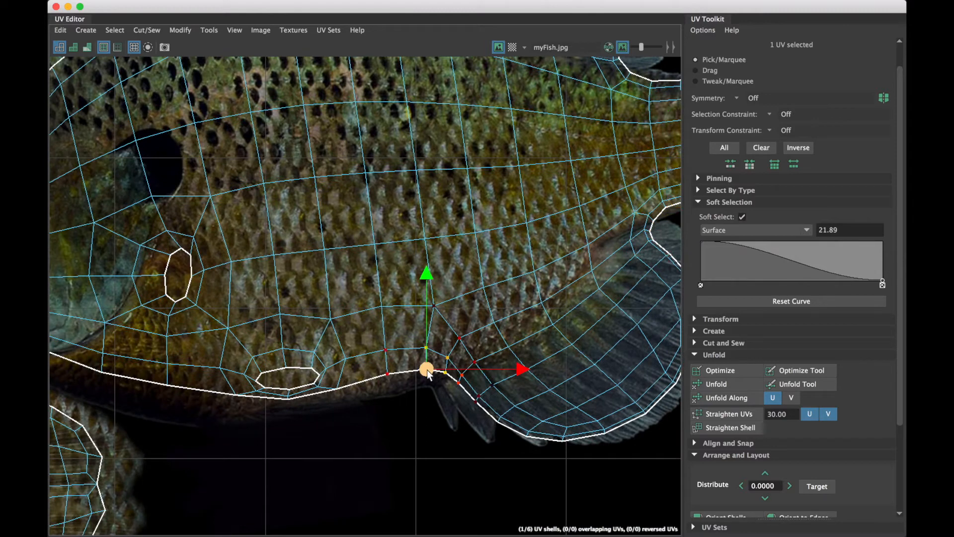
pyautogui.moveTo(428, 354); pyautogui.dragTo(428, 366)
pyautogui.click(288, 404)
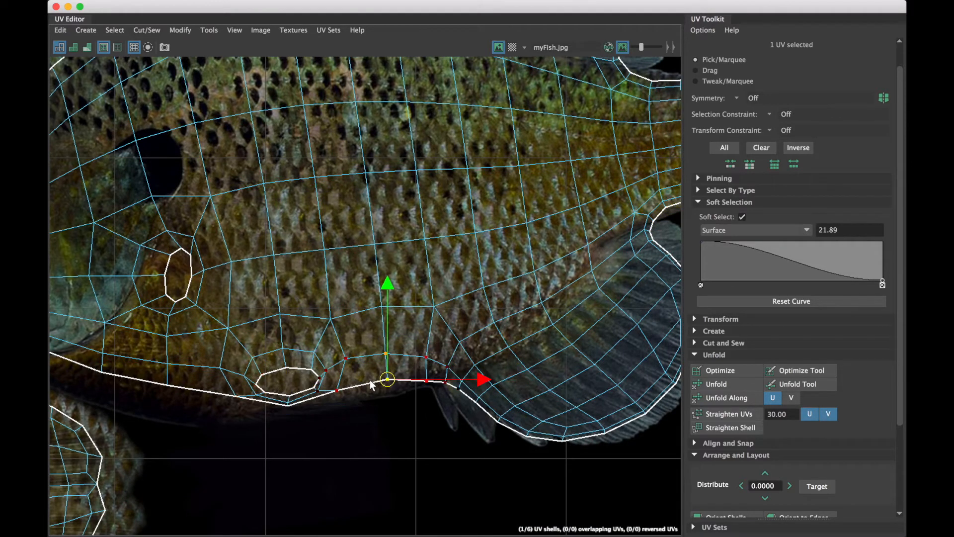
pyautogui.keyDown('alt'); pyautogui.moveTo(126, 385); pyautogui.dragTo(337, 383, button='middle'); pyautogui.keyUp('alt')
pyautogui.click(305, 384)
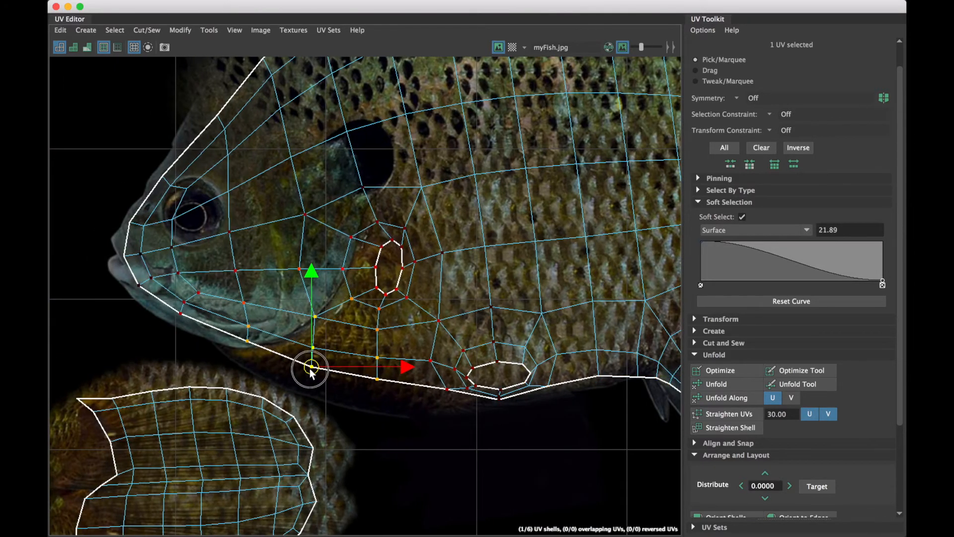
pyautogui.click(444, 393)
pyautogui.moveTo(446, 383); pyautogui.dragTo(447, 389)
# Nudge the upper fish's dorsal fin edge UVs upward to follow the fin in the picture
pyautogui.keyDown('alt'); pyautogui.moveTo(347, 392); pyautogui.dragTo(260, 417, button='middle'); pyautogui.keyUp('alt')
pyautogui.keyDown('alt'); pyautogui.moveTo(498, 381); pyautogui.dragTo(437, 357, button='right'); pyautogui.keyUp('alt')
pyautogui.keyDown('alt'); pyautogui.moveTo(418, 159); pyautogui.dragTo(377, 457, button='middle'); pyautogui.keyUp('alt')
pyautogui.keyDown('alt'); pyautogui.moveTo(504, 377); pyautogui.dragTo(558, 383, button='right'); pyautogui.keyUp('alt')
pyautogui.click(464, 322)
pyautogui.moveTo(464, 302); pyautogui.dragTo(464, 292)
# Pull the snout and head outline UVs of the upper fish outward to match the head picture
pyautogui.keyDown('alt'); pyautogui.moveTo(218, 169); pyautogui.dragTo(439, 423, button='middle'); pyautogui.keyUp('alt')
pyautogui.click(232, 217)
pyautogui.moveTo(256, 216); pyautogui.dragTo(244, 215)
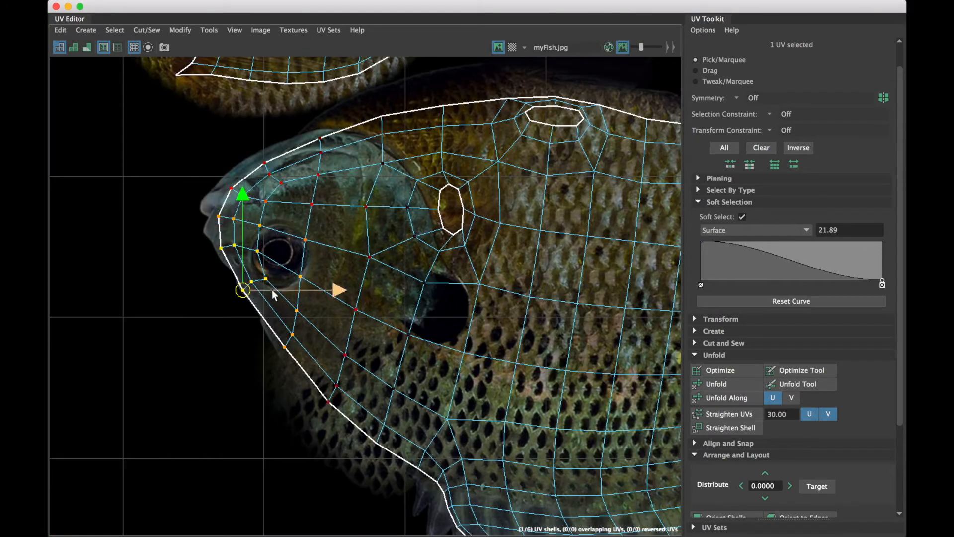
pyautogui.keyDown('alt'); pyautogui.moveTo(486, 219); pyautogui.dragTo(268, 334, button='middle'); pyautogui.keyUp('alt')
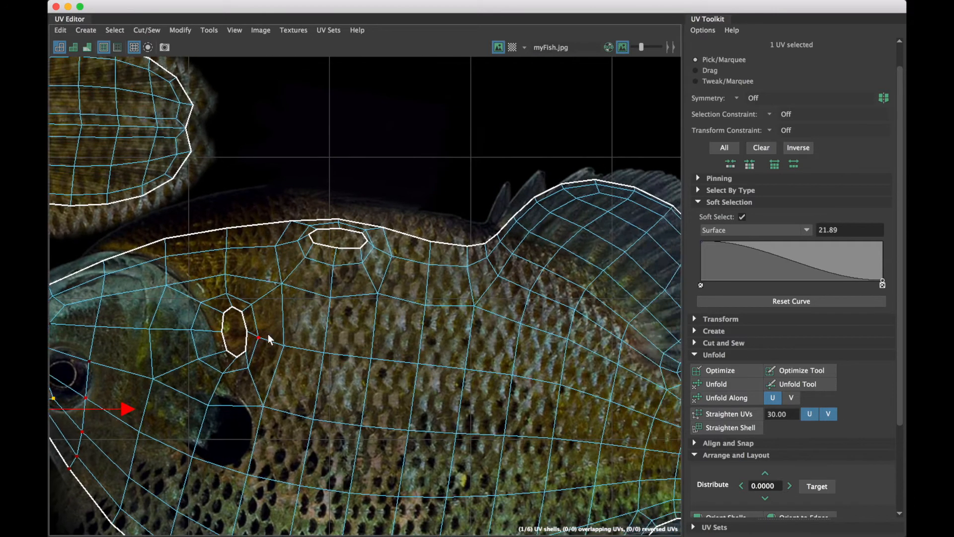
pyautogui.keyDown('alt'); pyautogui.moveTo(370, 259); pyautogui.dragTo(438, 276, button='middle'); pyautogui.keyUp('alt')
pyautogui.moveTo(116, 301); pyautogui.dragTo(107, 299)
# Reshape the outer edge UVs of the upper fish's anal fin to match the fin picture
pyautogui.keyDown('alt'); pyautogui.moveTo(616, 249); pyautogui.dragTo(358, 281, button='middle'); pyautogui.keyUp('alt')
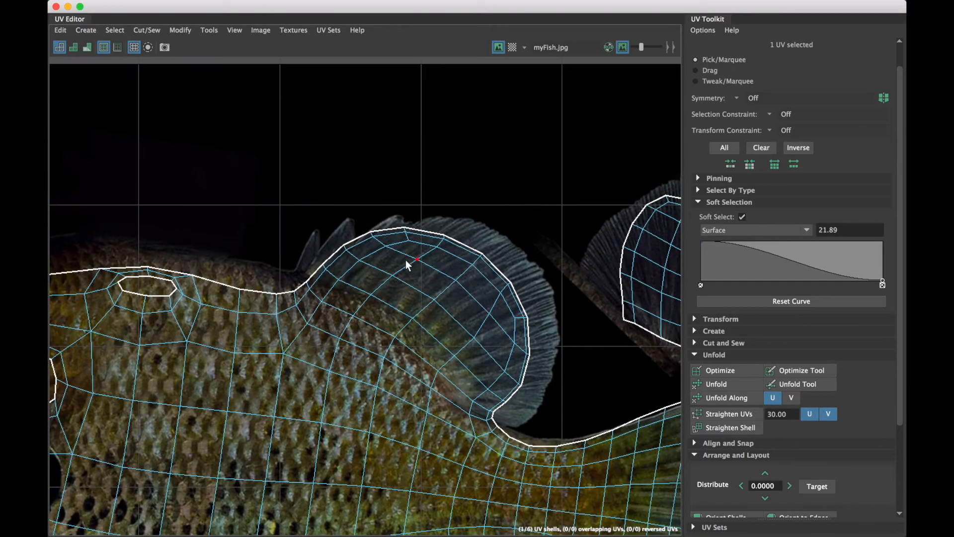
pyautogui.moveTo(371, 233); pyautogui.dragTo(378, 236)
pyautogui.keyDown('alt'); pyautogui.moveTo(493, 271); pyautogui.dragTo(362, 240, button='middle'); pyautogui.keyUp('alt')
pyautogui.click(379, 253)
pyautogui.moveTo(380, 254); pyautogui.dragTo(397, 245)
pyautogui.click(313, 205)
pyautogui.moveTo(313, 205); pyautogui.dragTo(319, 201)
# Pull the upper fish's tail fin edge and corner UVs outward to fill the tail picture
pyautogui.keyDown('alt'); pyautogui.moveTo(619, 491); pyautogui.dragTo(502, 324, button='middle'); pyautogui.keyUp('alt')
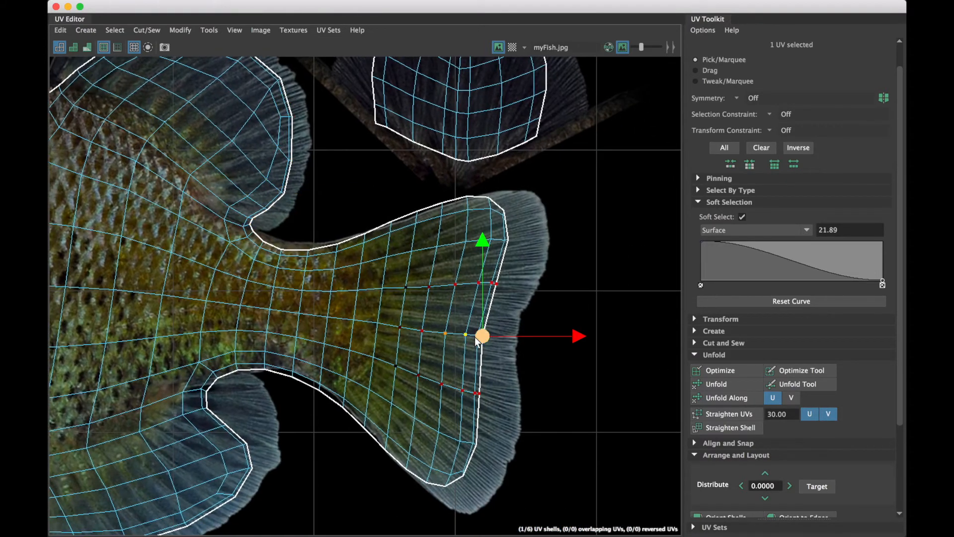
pyautogui.moveTo(494, 344); pyautogui.dragTo(517, 344)
pyautogui.moveTo(471, 174); pyautogui.dragTo(472, 183)
pyautogui.moveTo(515, 204); pyautogui.dragTo(492, 183)
pyautogui.click(449, 486)
pyautogui.moveTo(449, 485); pyautogui.dragTo(469, 499)
# Raise the lower outline UVs at the base of the upper fish's tail to follow the picture
pyautogui.click(294, 377)
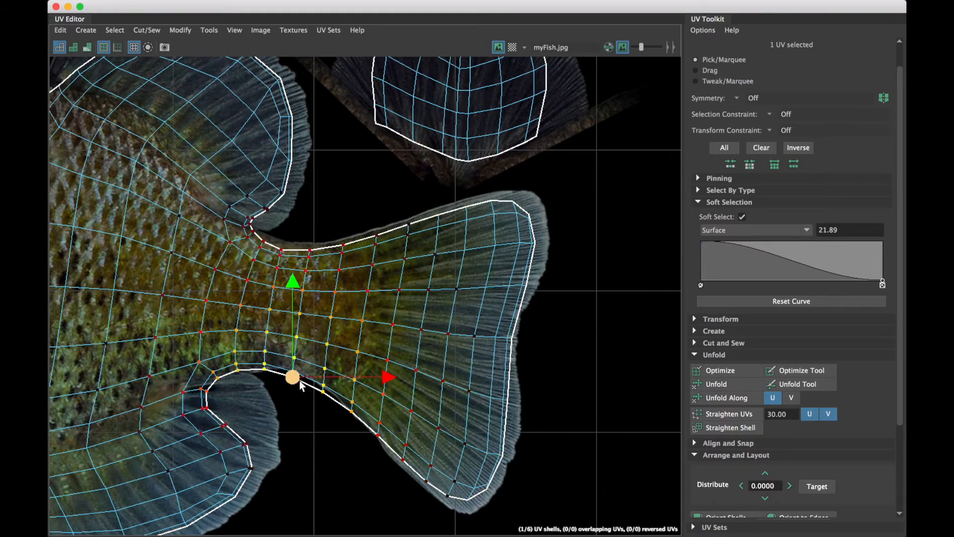
pyautogui.moveTo(295, 361); pyautogui.dragTo(296, 349)
pyautogui.click(352, 408)
pyautogui.moveTo(352, 392); pyautogui.dragTo(352, 385)
# Examine the textured fish head in the 3D view with the UV layout placed beside it
pyautogui.keyDown('alt'); pyautogui.moveTo(291, 451); pyautogui.dragTo(402, 241, button='middle'); pyautogui.keyUp('alt')
pyautogui.scroll(-6, 456, 351)
pyautogui.keyDown('alt'); pyautogui.moveTo(390, 339); pyautogui.dragTo(402, 332, button='middle'); pyautogui.keyUp('alt')
pyautogui.moveTo(226, 8); pyautogui.dragTo(532, 303)
pyautogui.keyDown('alt'); pyautogui.moveTo(278, 221); pyautogui.dragTo(292, 230); pyautogui.keyUp('alt')
pyautogui.keyDown('alt'); pyautogui.moveTo(292, 229); pyautogui.dragTo(367, 240, button='right'); pyautogui.keyUp('alt')
pyautogui.keyDown('alt'); pyautogui.moveTo(328, 240); pyautogui.dragTo(453, 240, button='middle'); pyautogui.keyUp('alt')
pyautogui.moveTo(610, 304); pyautogui.dragTo(563, 161)
pyautogui.keyDown('alt'); pyautogui.moveTo(558, 419); pyautogui.dragTo(599, 270, button='middle'); pyautogui.keyUp('alt')
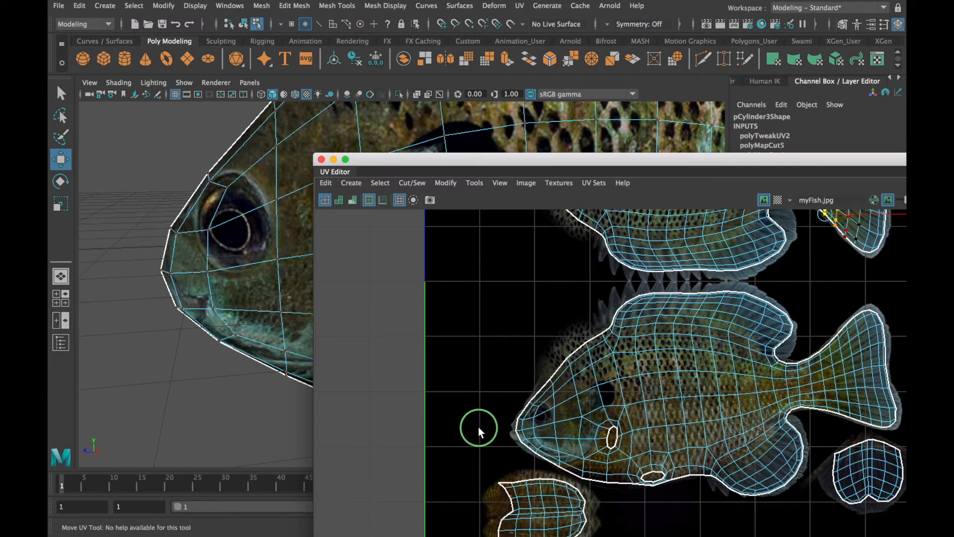
# Reduce the soft selection falloff and shift the UVs around the lower fish's eye to adjust the eye texture on the model
pyautogui.scroll(5, 478, 426)
pyautogui.keyDown('alt'); pyautogui.moveTo(442, 430); pyautogui.dragTo(650, 432, button='right'); pyautogui.keyUp('alt')
pyautogui.keyDown('alt'); pyautogui.moveTo(651, 432); pyautogui.dragTo(601, 443, button='middle'); pyautogui.keyUp('alt')
pyautogui.keyDown('alt'); pyautogui.moveTo(156, 323); pyautogui.dragTo(201, 307, button='right'); pyautogui.keyUp('alt')
pyautogui.keyDown('alt'); pyautogui.moveTo(202, 308); pyautogui.dragTo(183, 314, button='middle'); pyautogui.keyUp('alt')
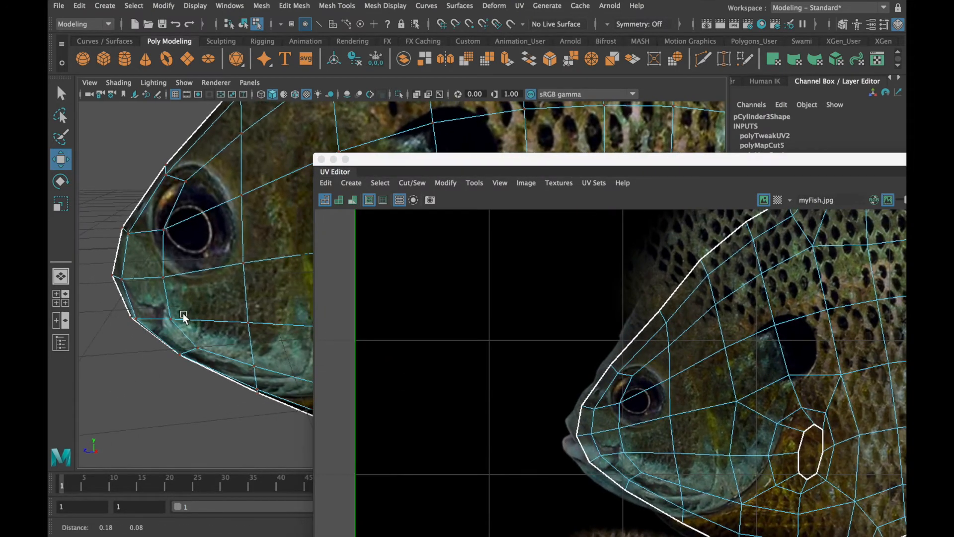
pyautogui.click(669, 378)
pyautogui.press('b')
pyautogui.moveTo(653, 383)
pyautogui.mouseDown()
pyautogui.moveTo(625, 386)
pyautogui.moveTo(643, 382)
pyautogui.mouseUp()
pyautogui.click(634, 378)
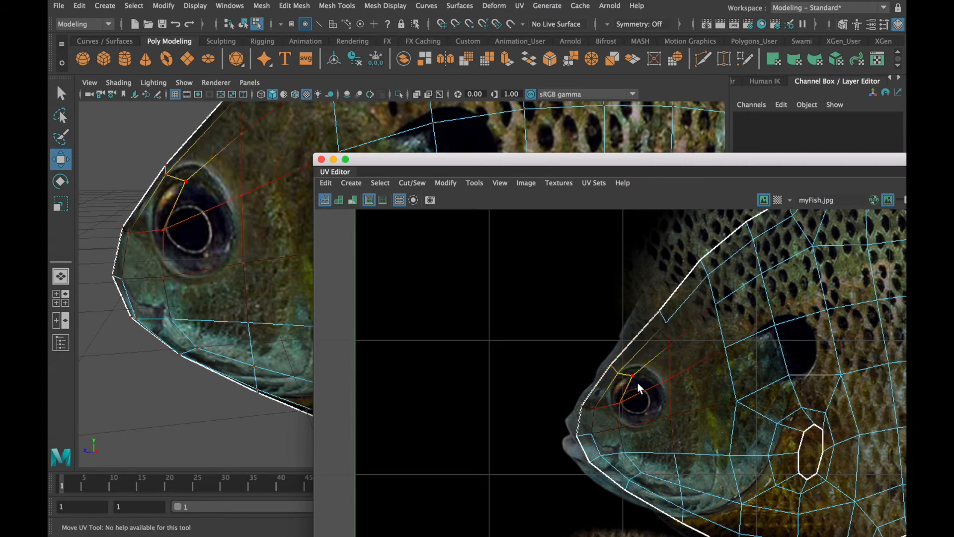
pyautogui.moveTo(635, 382)
pyautogui.mouseDown()
pyautogui.moveTo(619, 366)
pyautogui.moveTo(625, 373)
pyautogui.mouseUp()
pyautogui.click(620, 428)
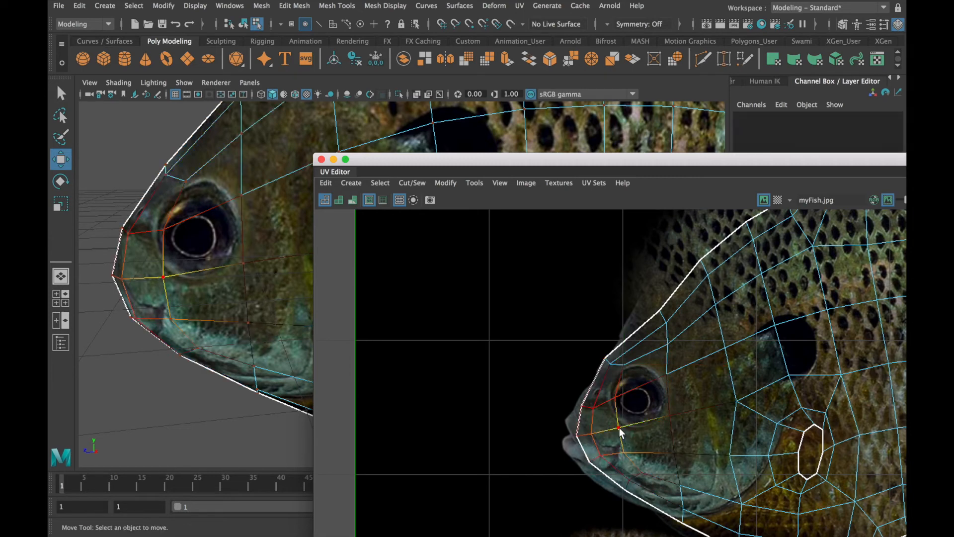